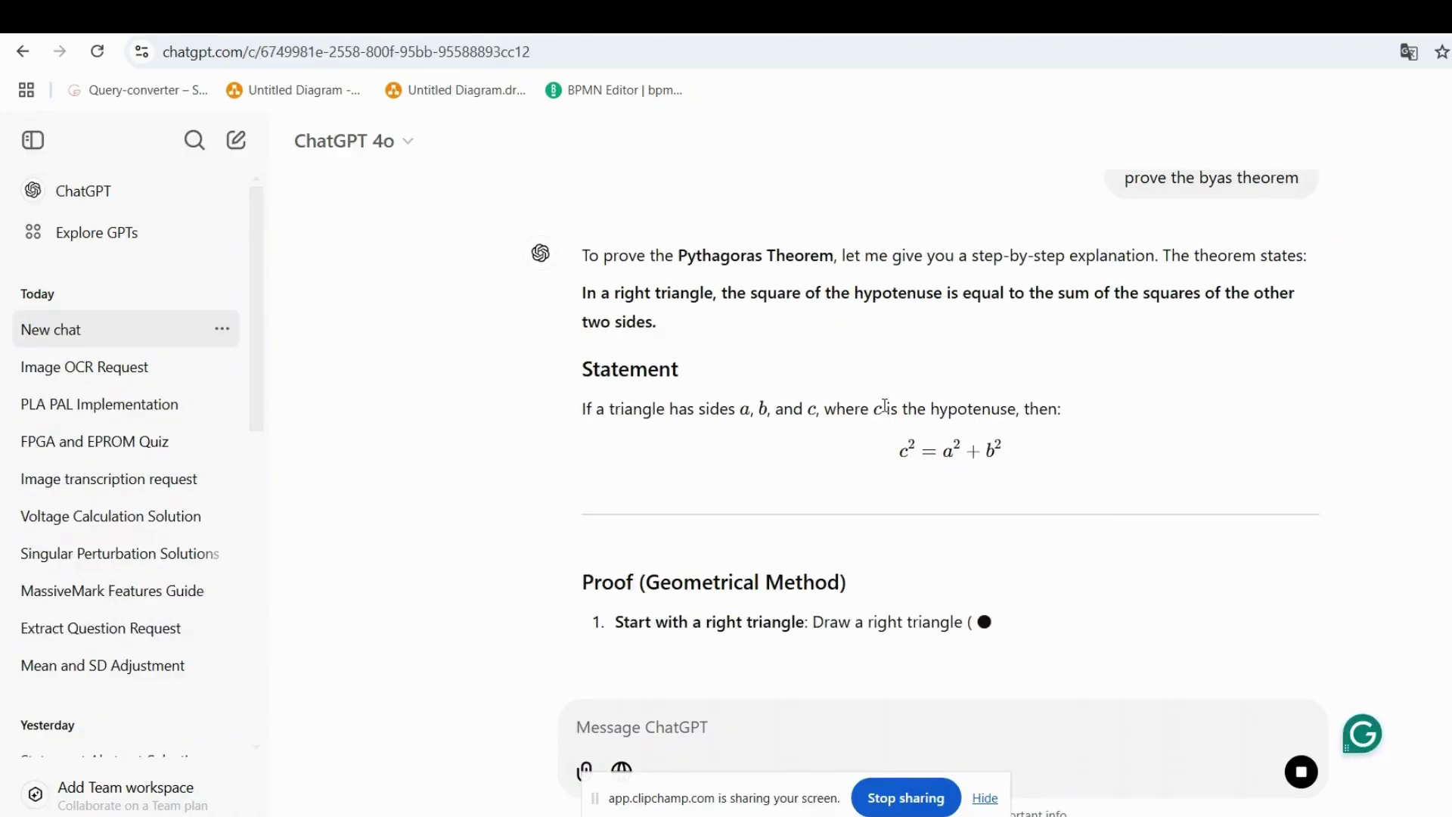
Follow ChatGPT's streaming Pythagoras proof down to its final a² + b² = c² line
scroll(886, 412, down, 2)
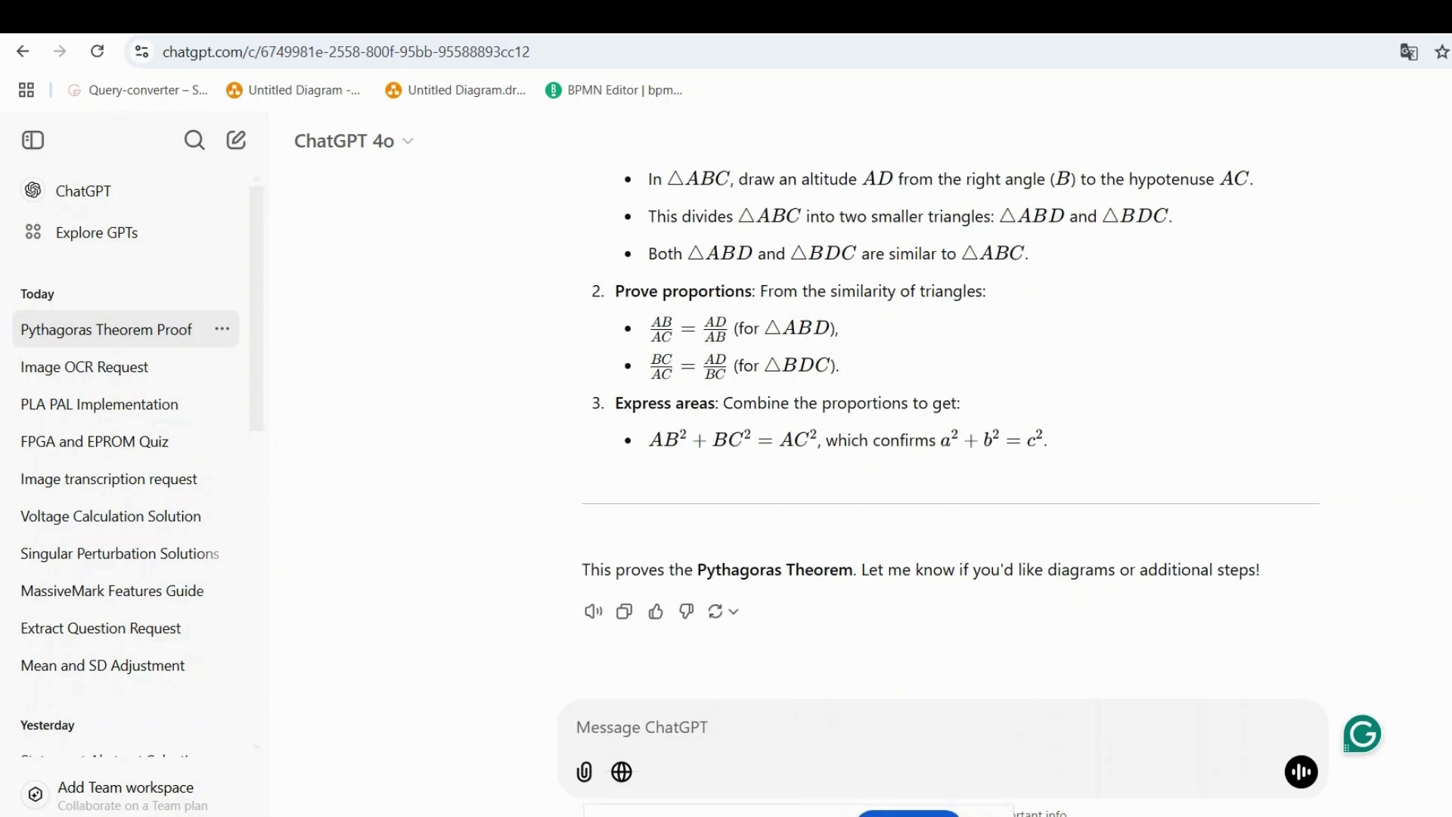
Copy ChatGPT's Pythagoras proof and open the empty MassiveMark Playground on Bibcit
click(625, 613)
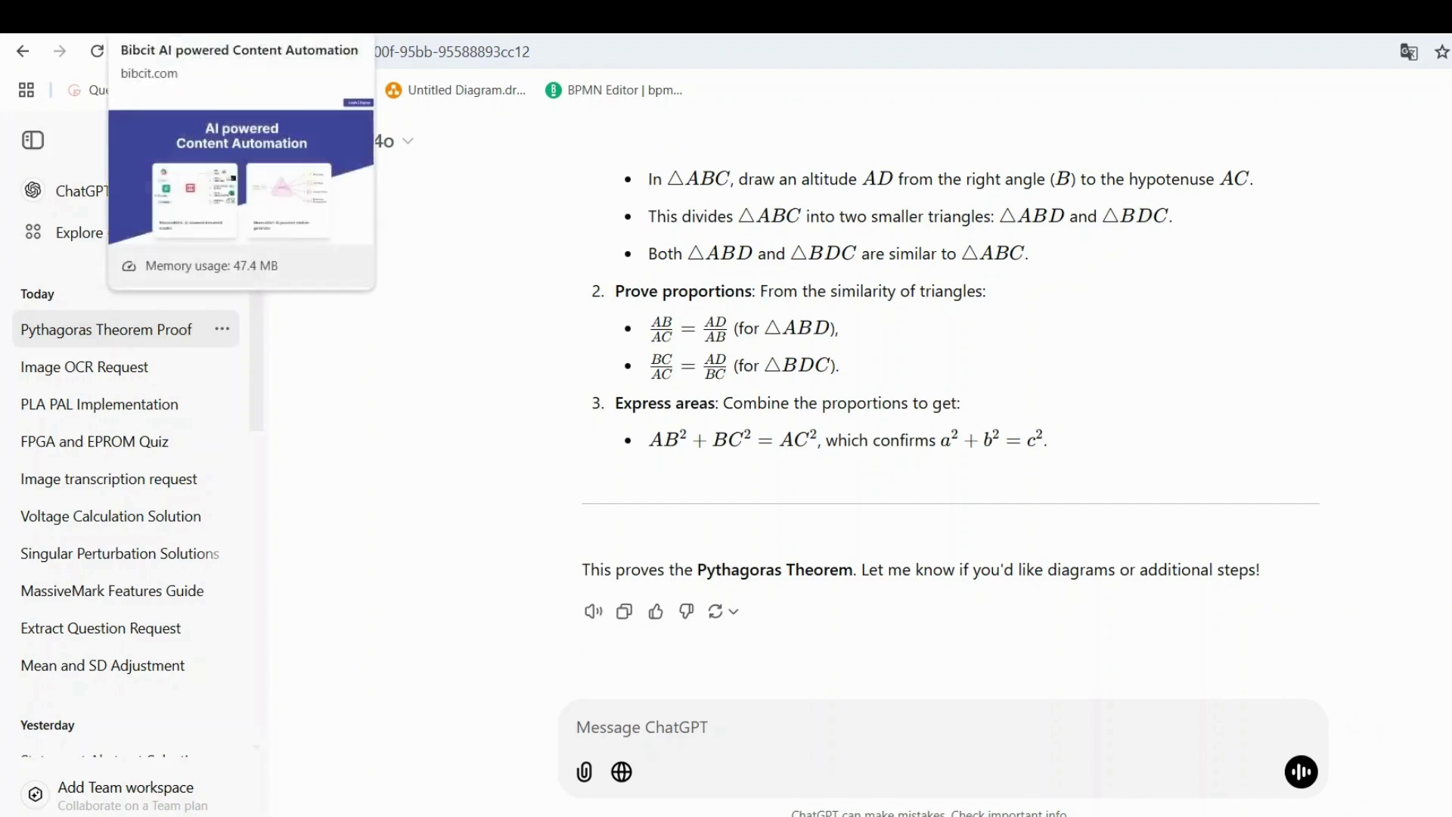
click(189, 17)
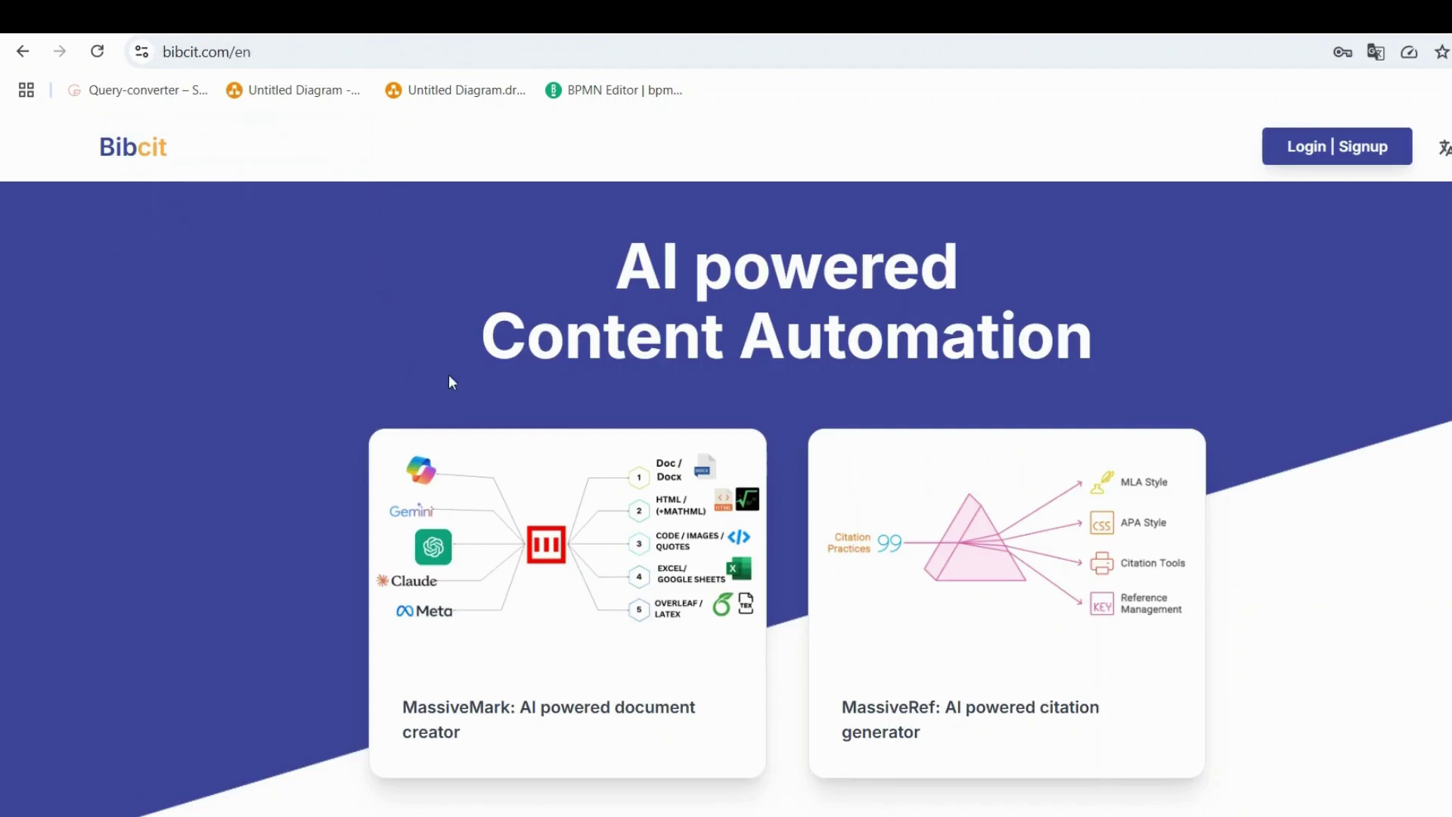
mouse_move(543, 510)
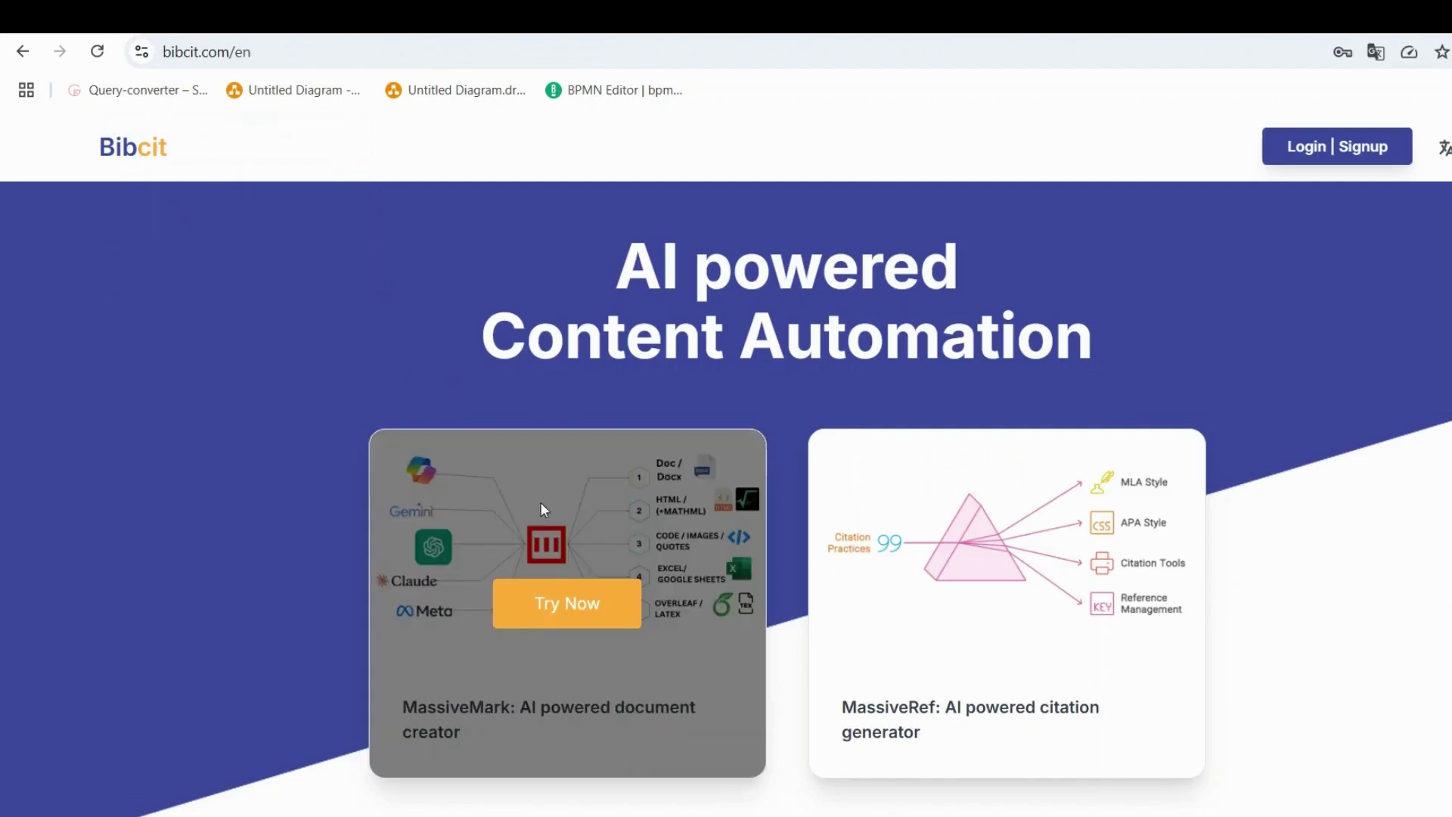
click(578, 605)
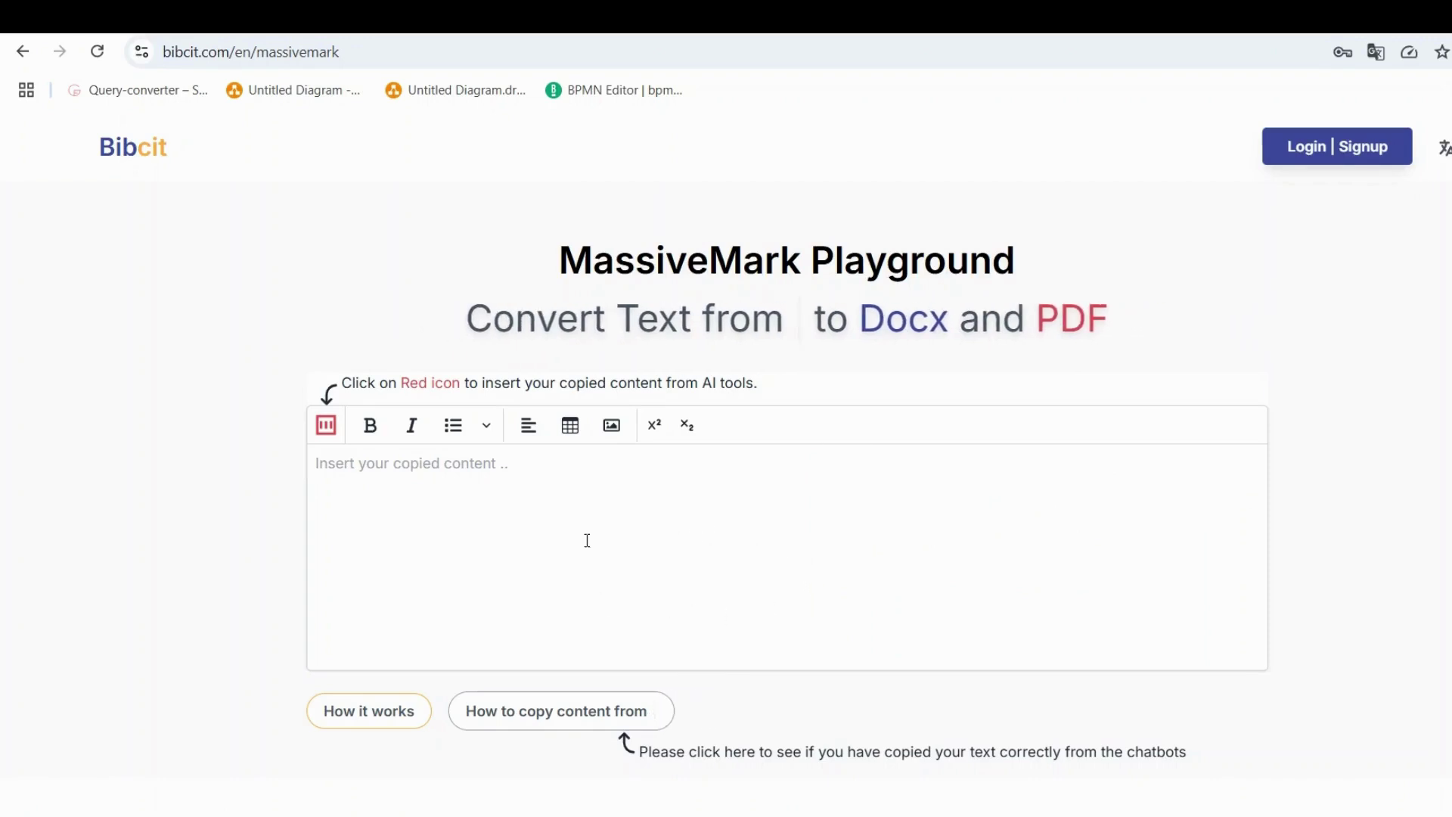
scroll(559, 532, down, 2)
scroll(558, 533, up, 1)
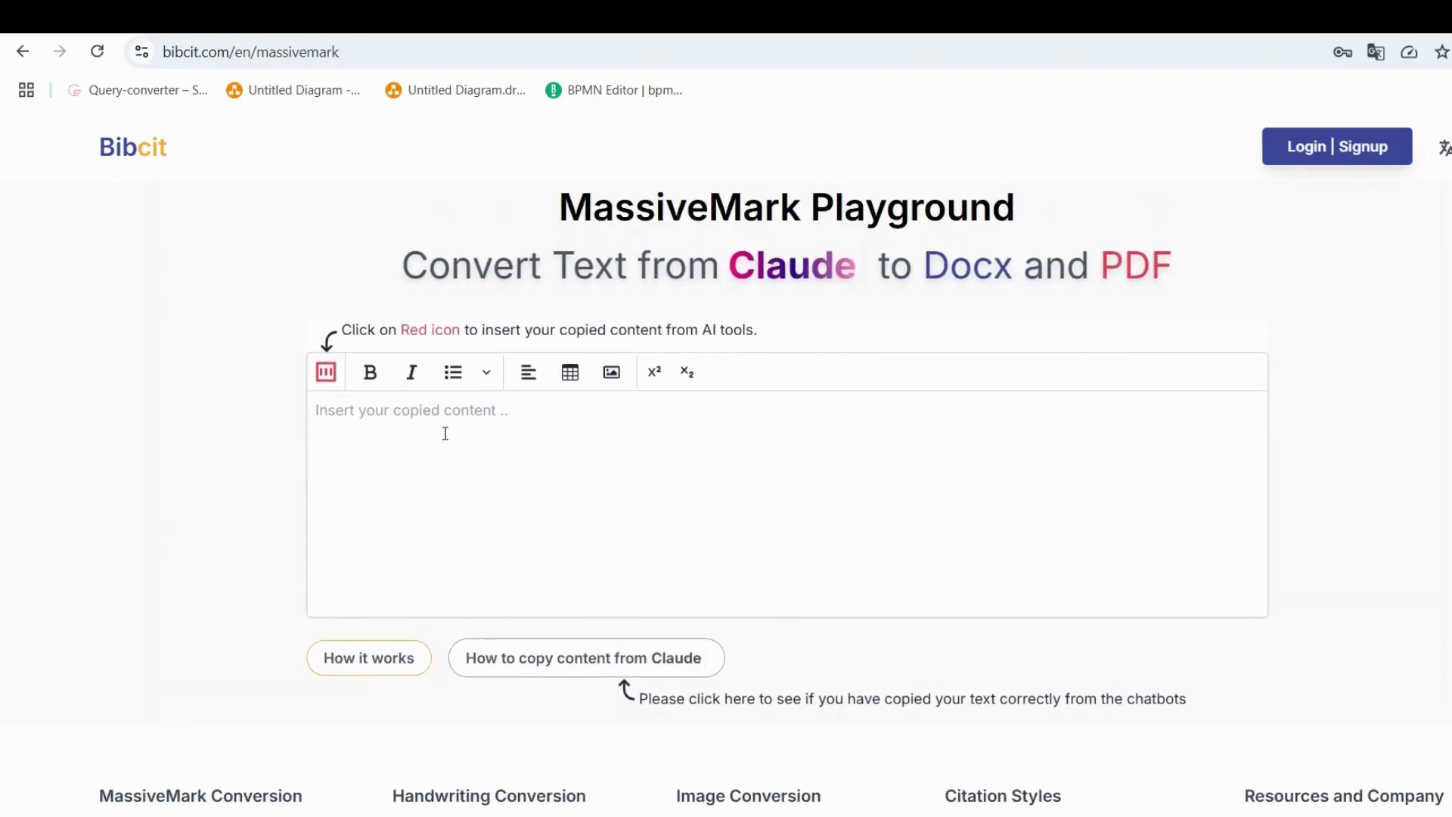
Paste the copied Pythagoras proof markdown into MassiveMark and insert it as rendered equations
click(361, 410)
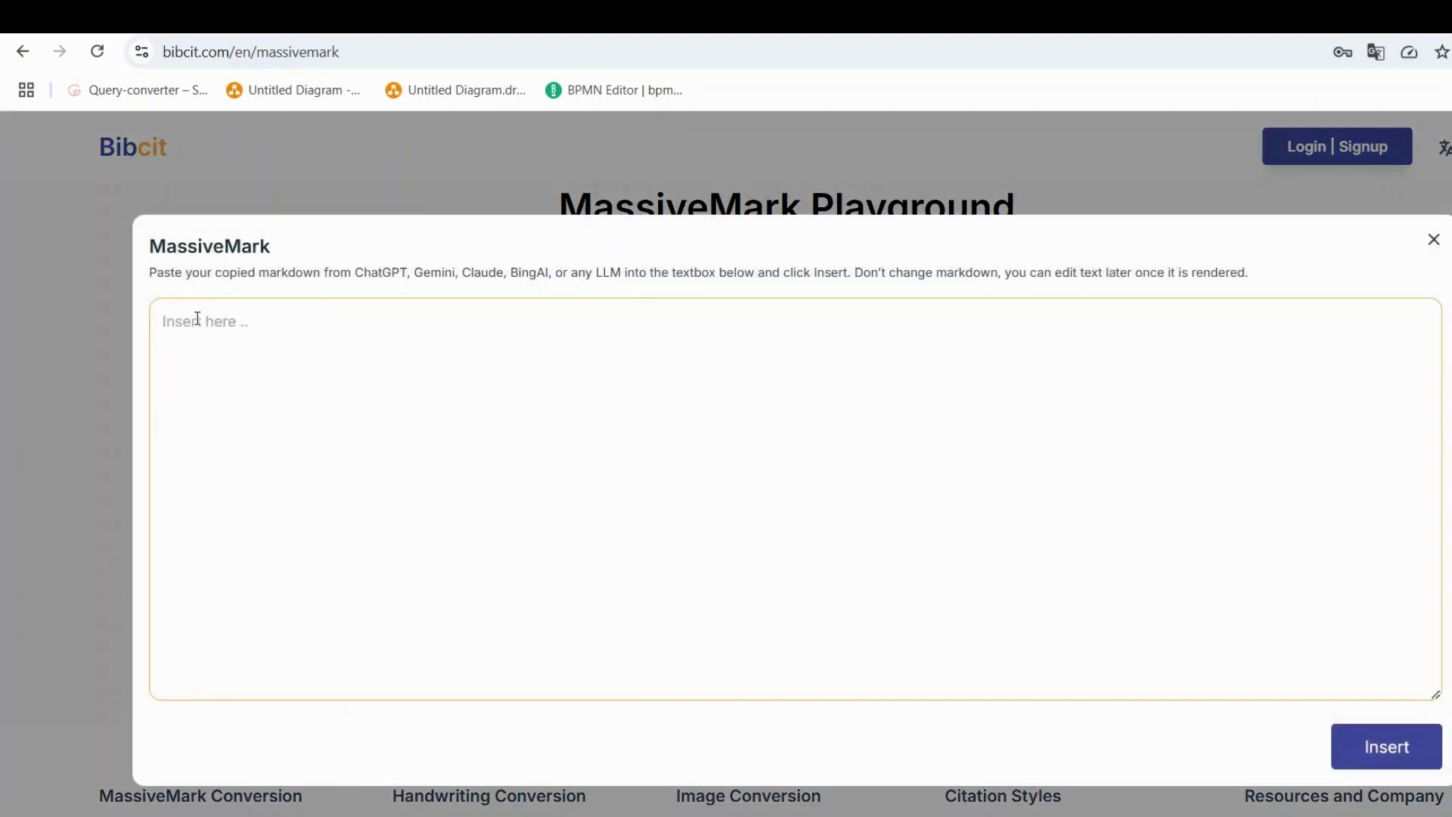
key(ctrl+v)
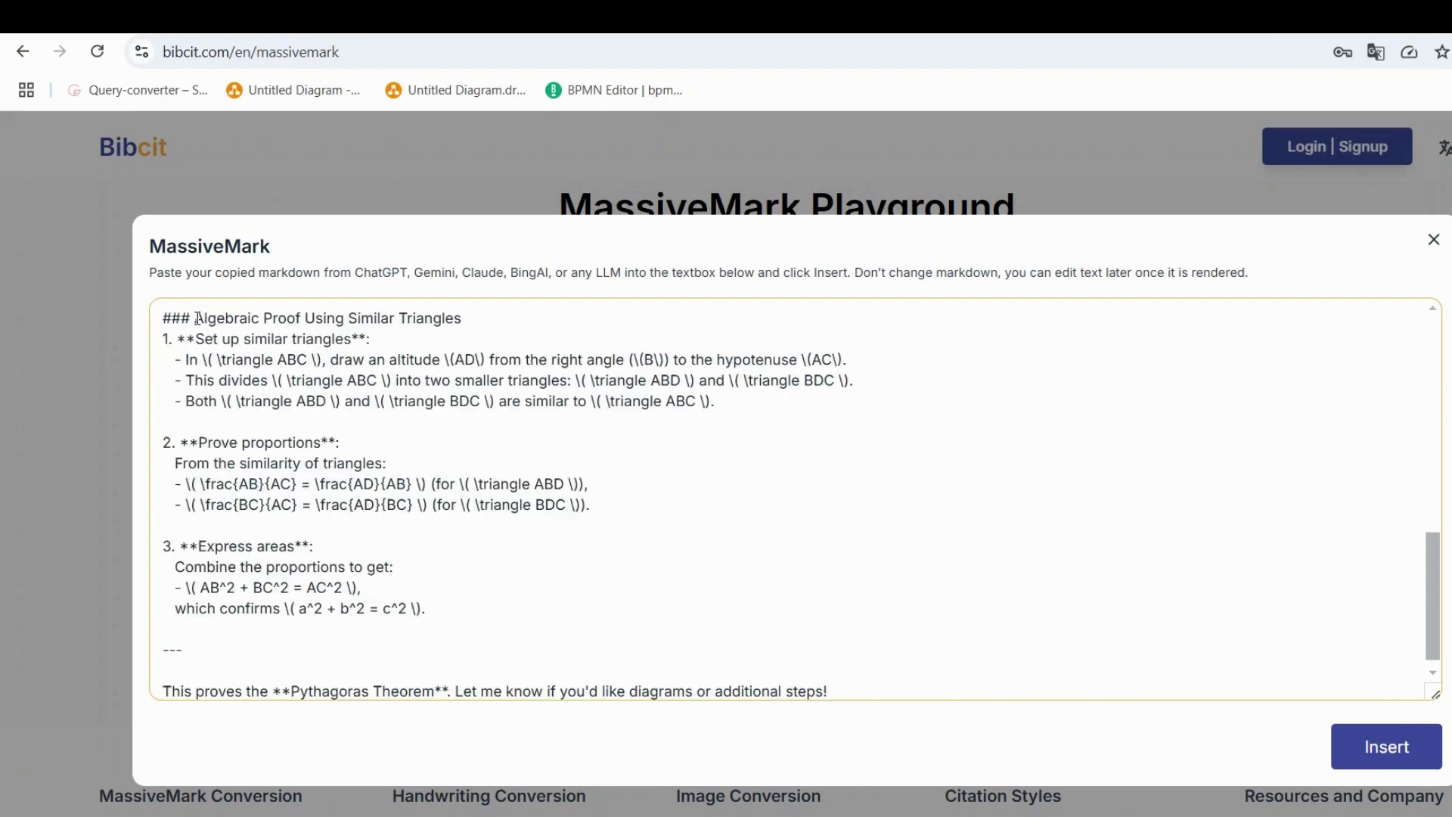
scroll(712, 451, down, 1)
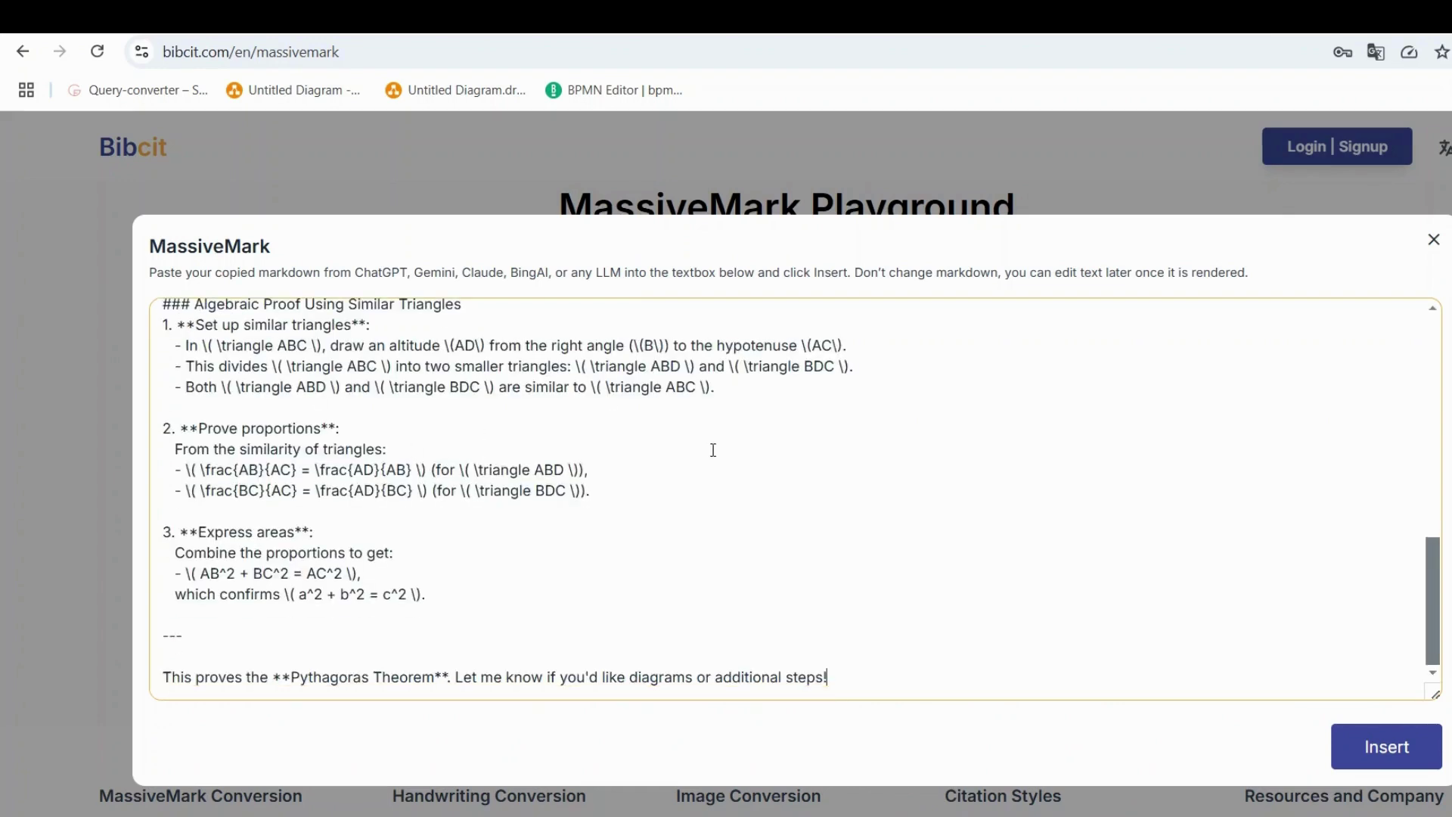
scroll(712, 450, up, 9)
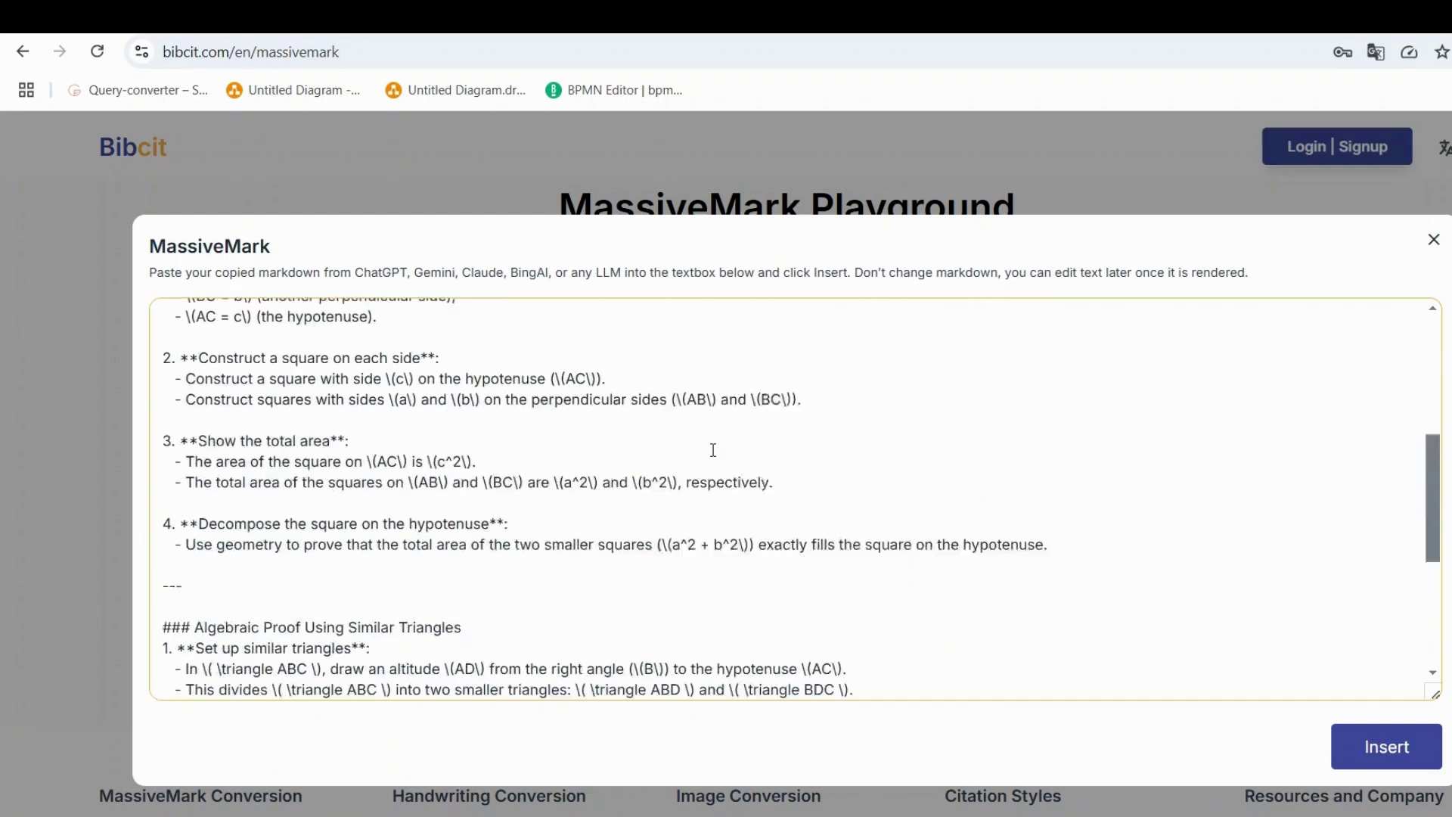
scroll(712, 450, down, 6)
scroll(713, 450, down, 3)
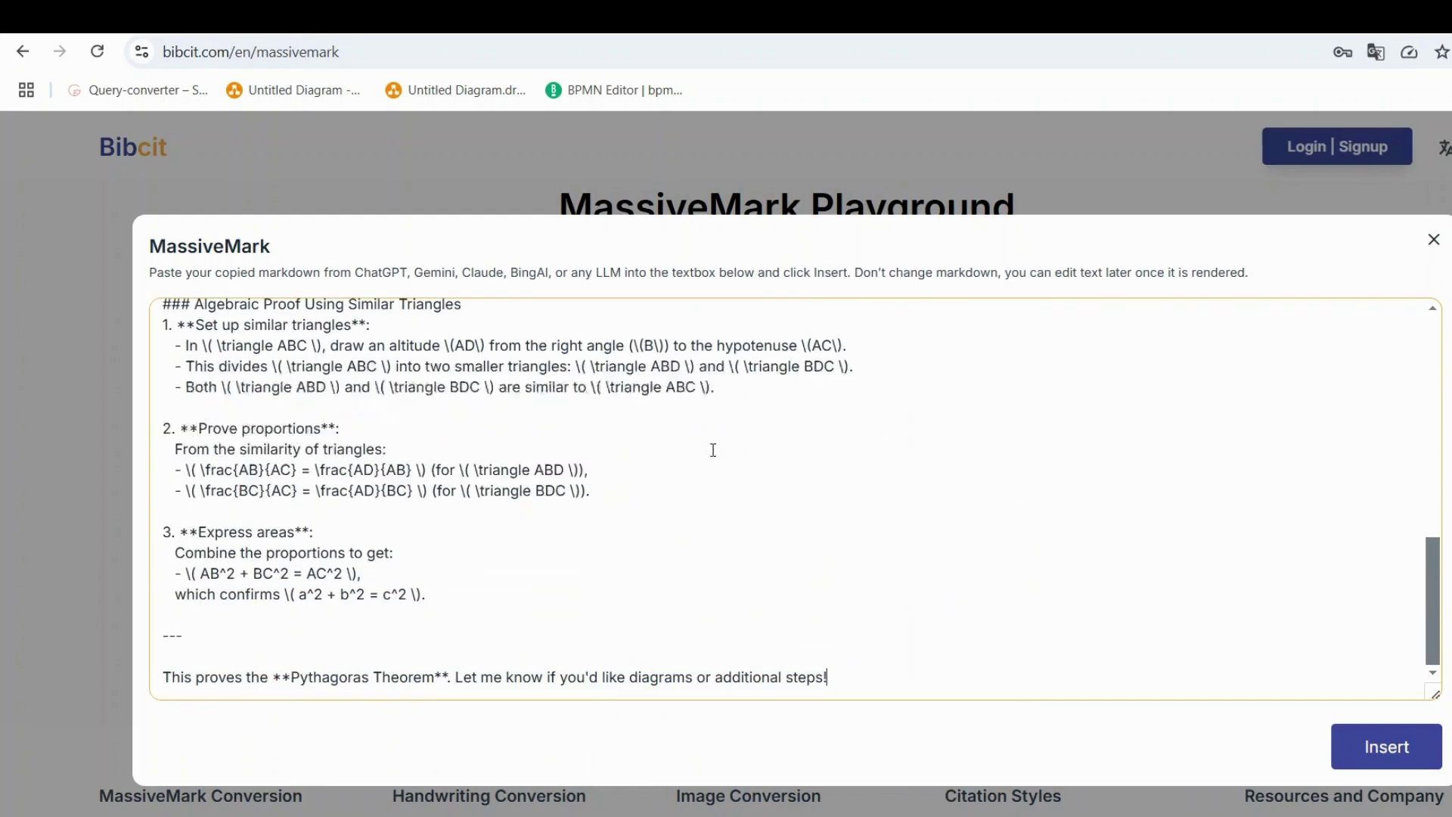
click(1384, 747)
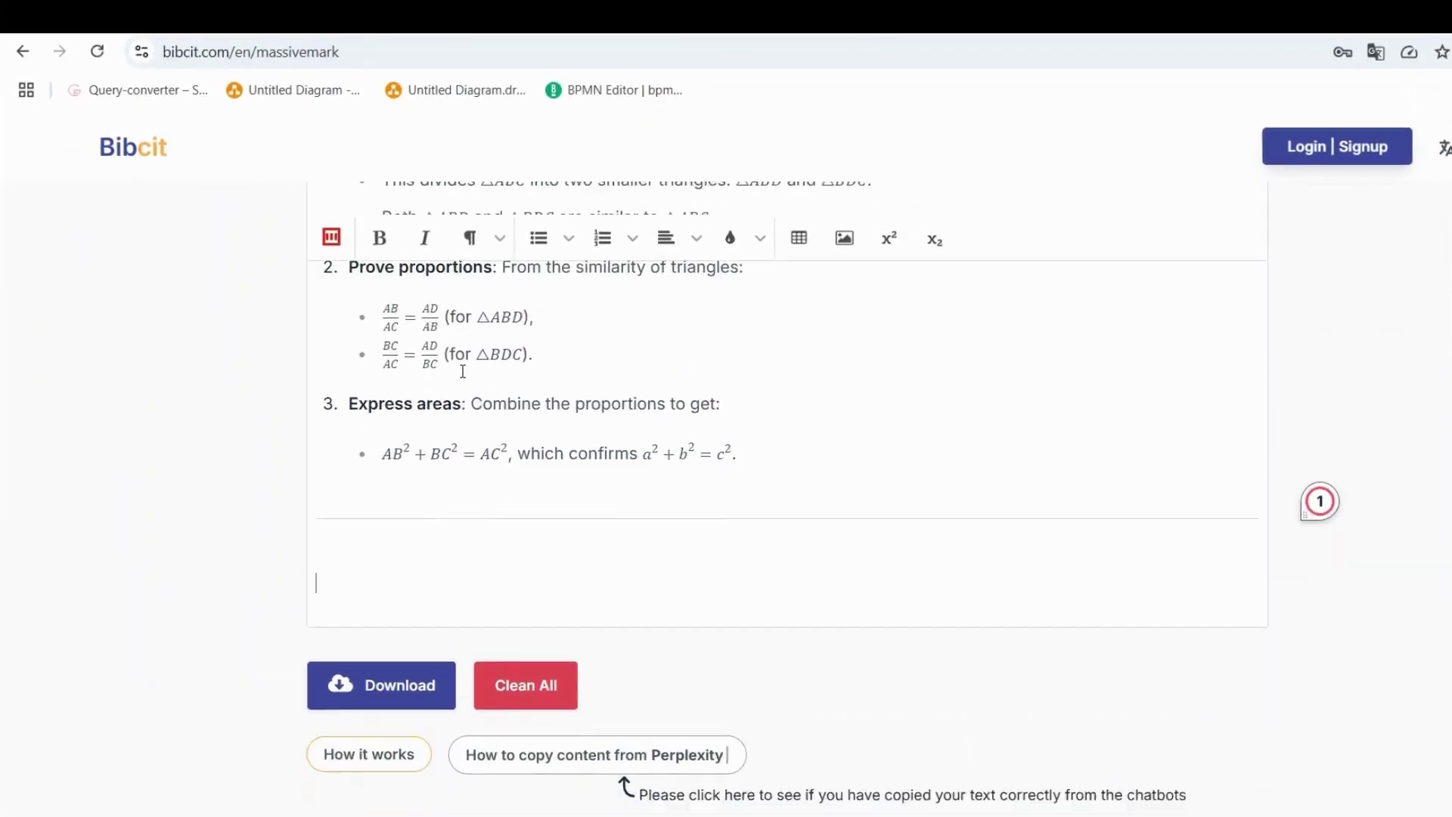
click(331, 238)
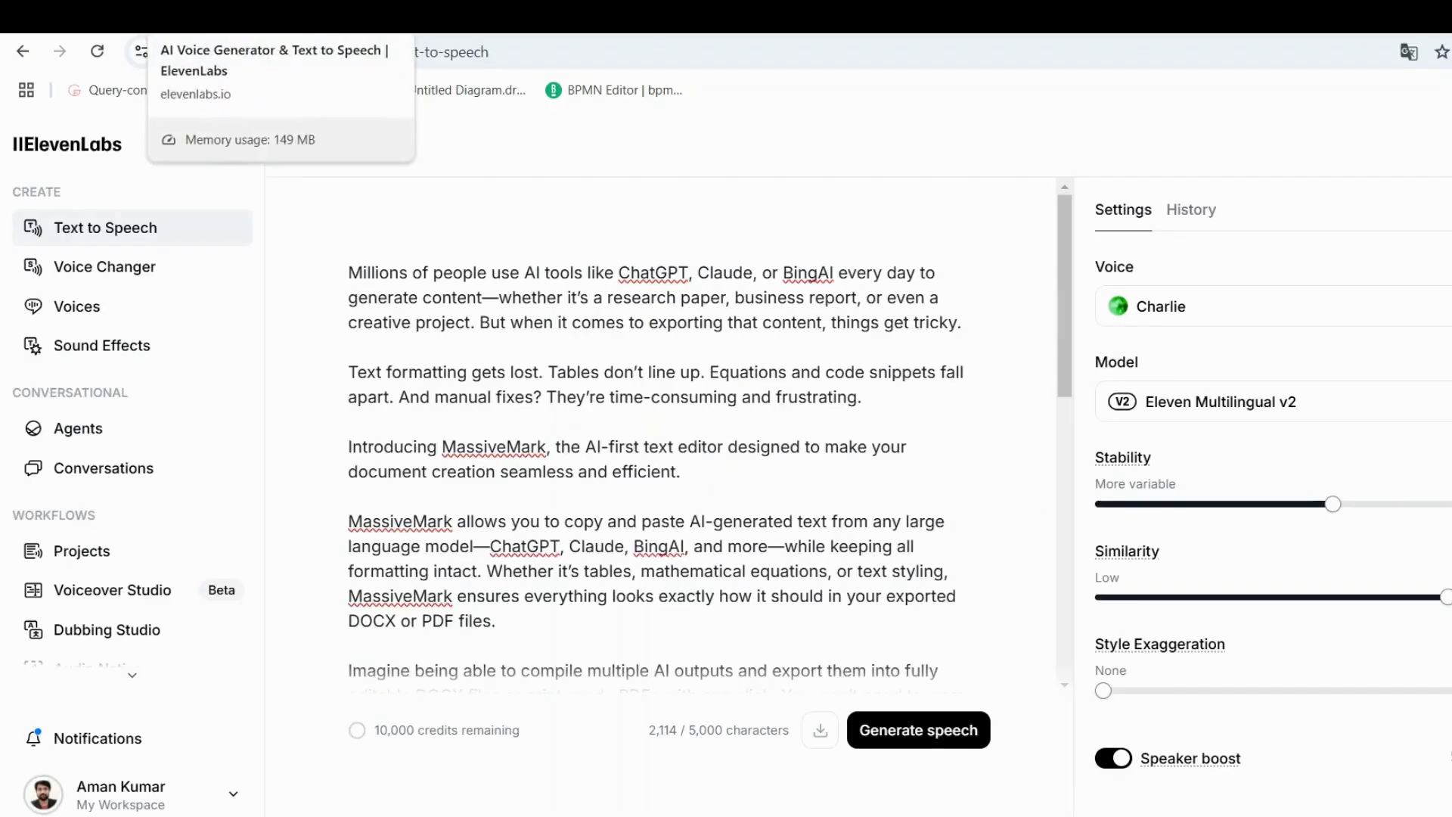
Scroll the Wikipedia Mass–energy equivalence article to its momentum equation and bring up the Start menu
click(105, 16)
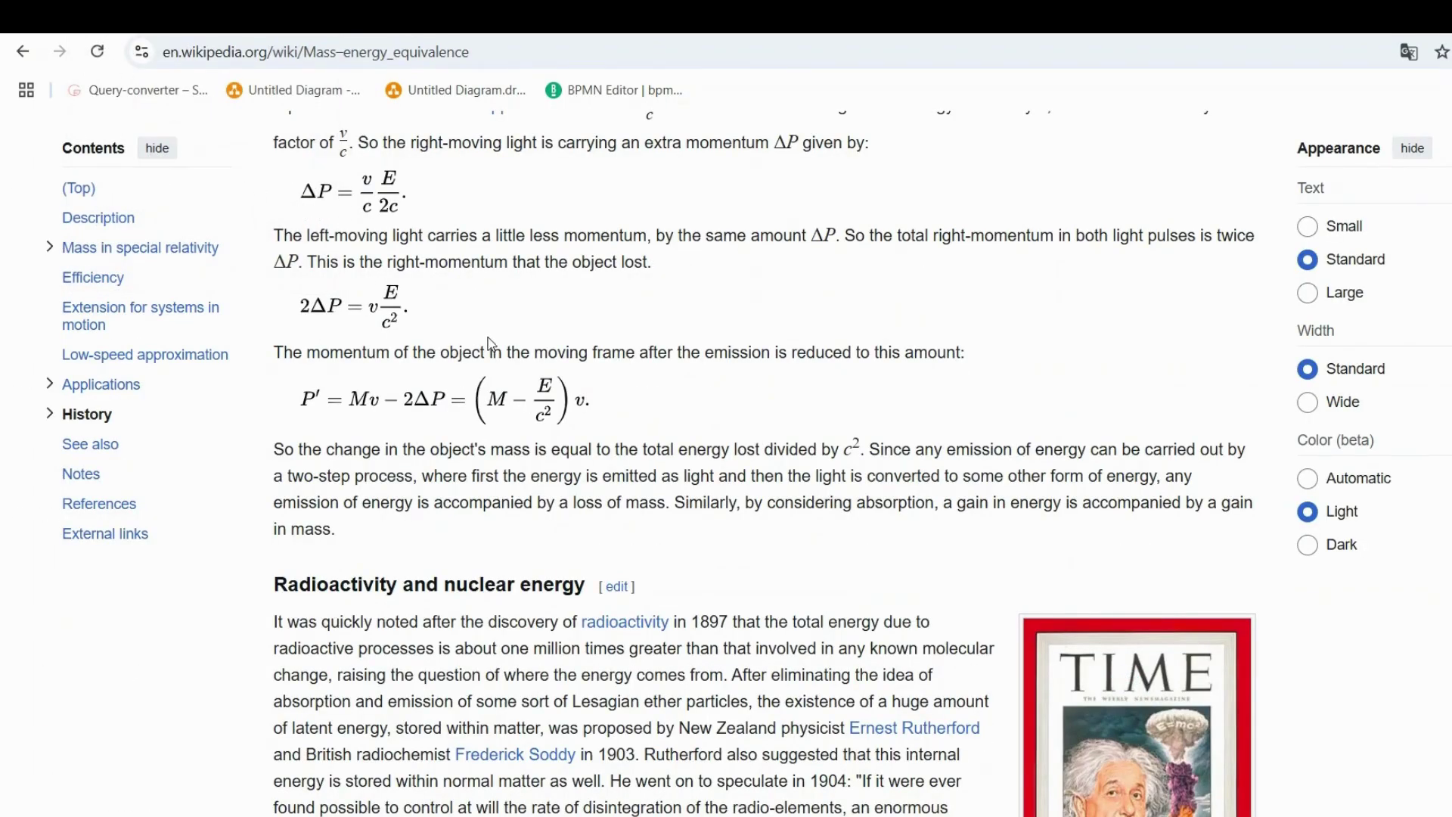
scroll(489, 344, down, 1)
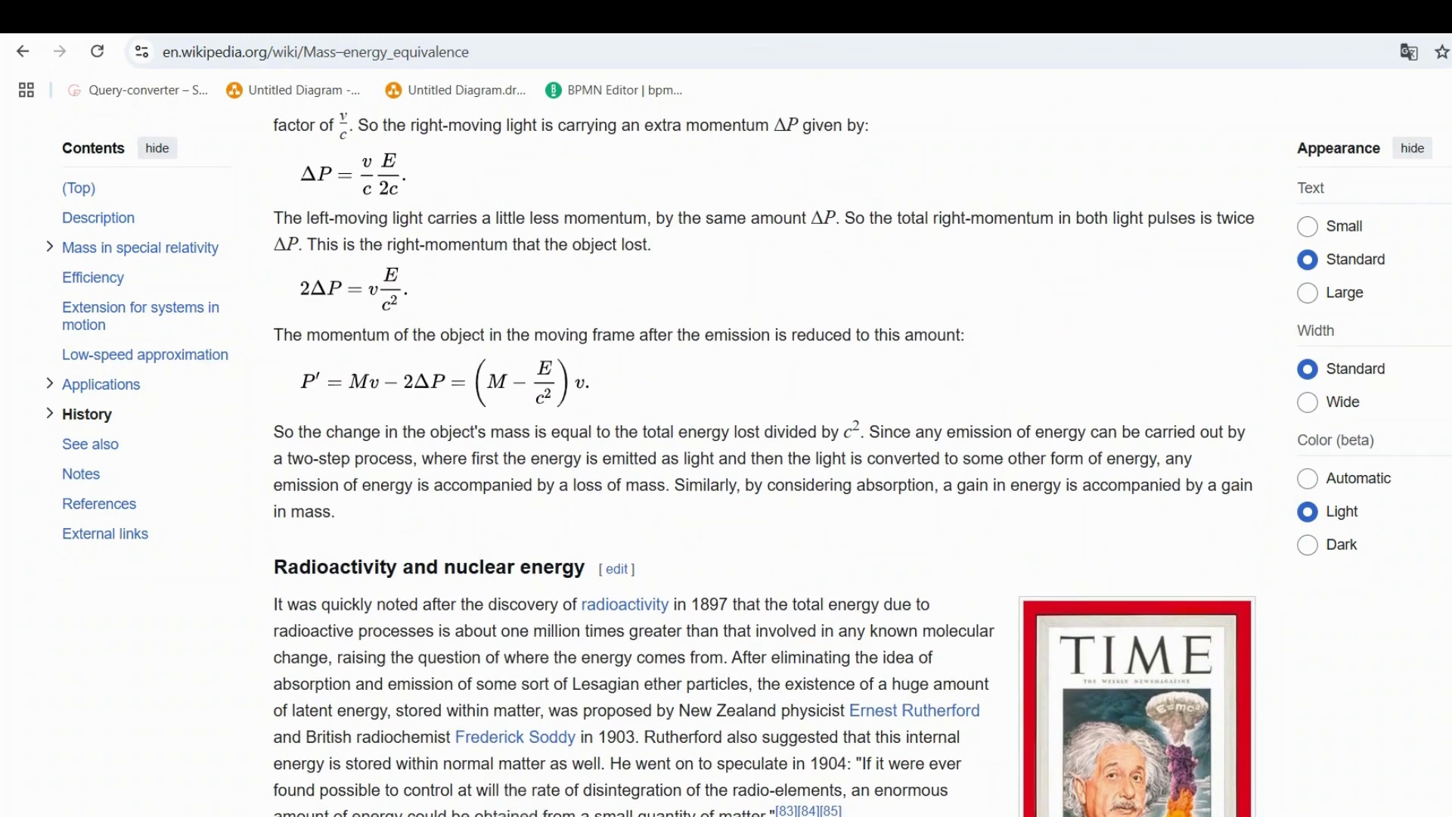
key(super)
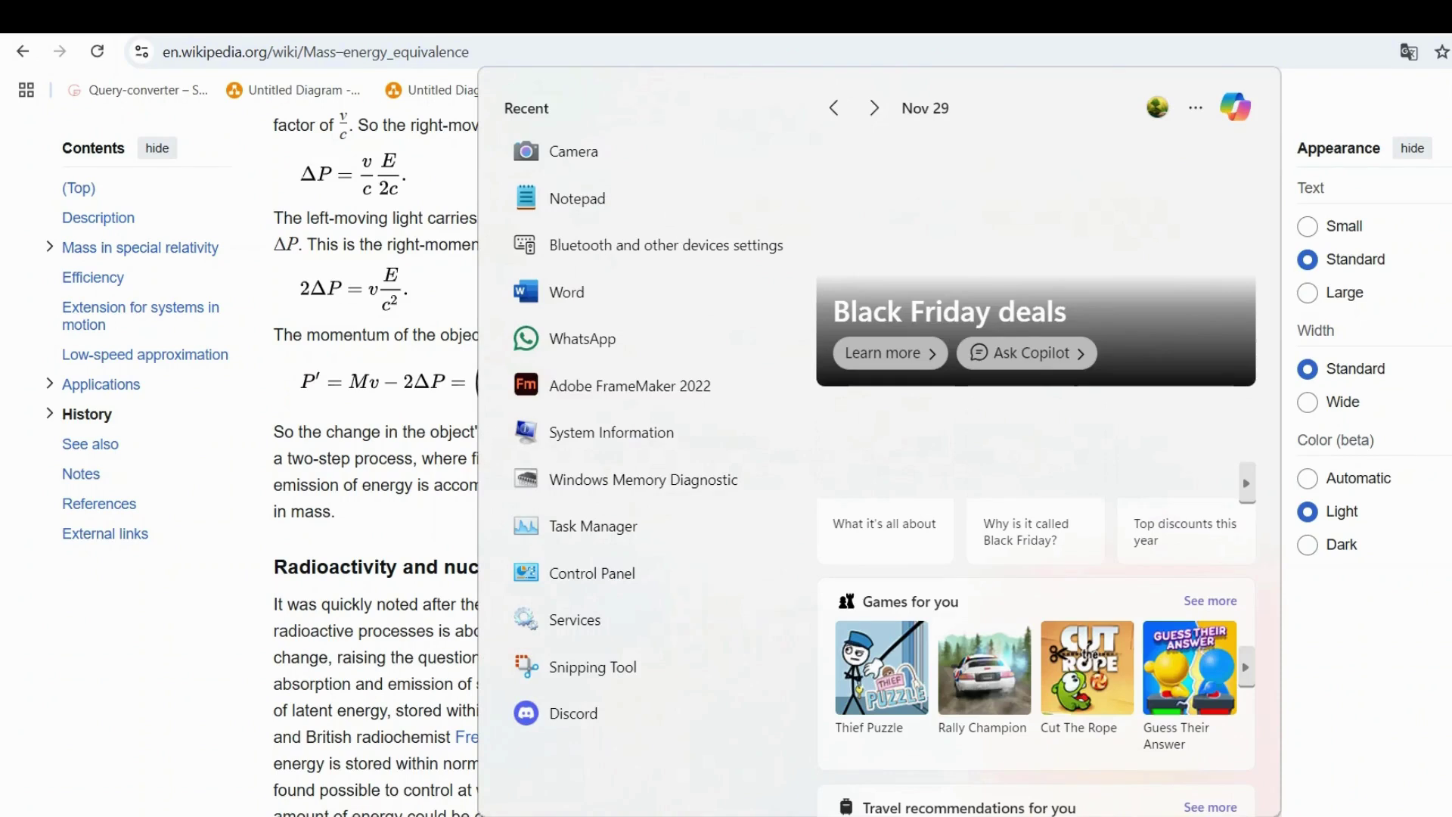
Snip and copy the Wikipedia momentum sentence and P′ equation with Snipping Tool
text(sn)
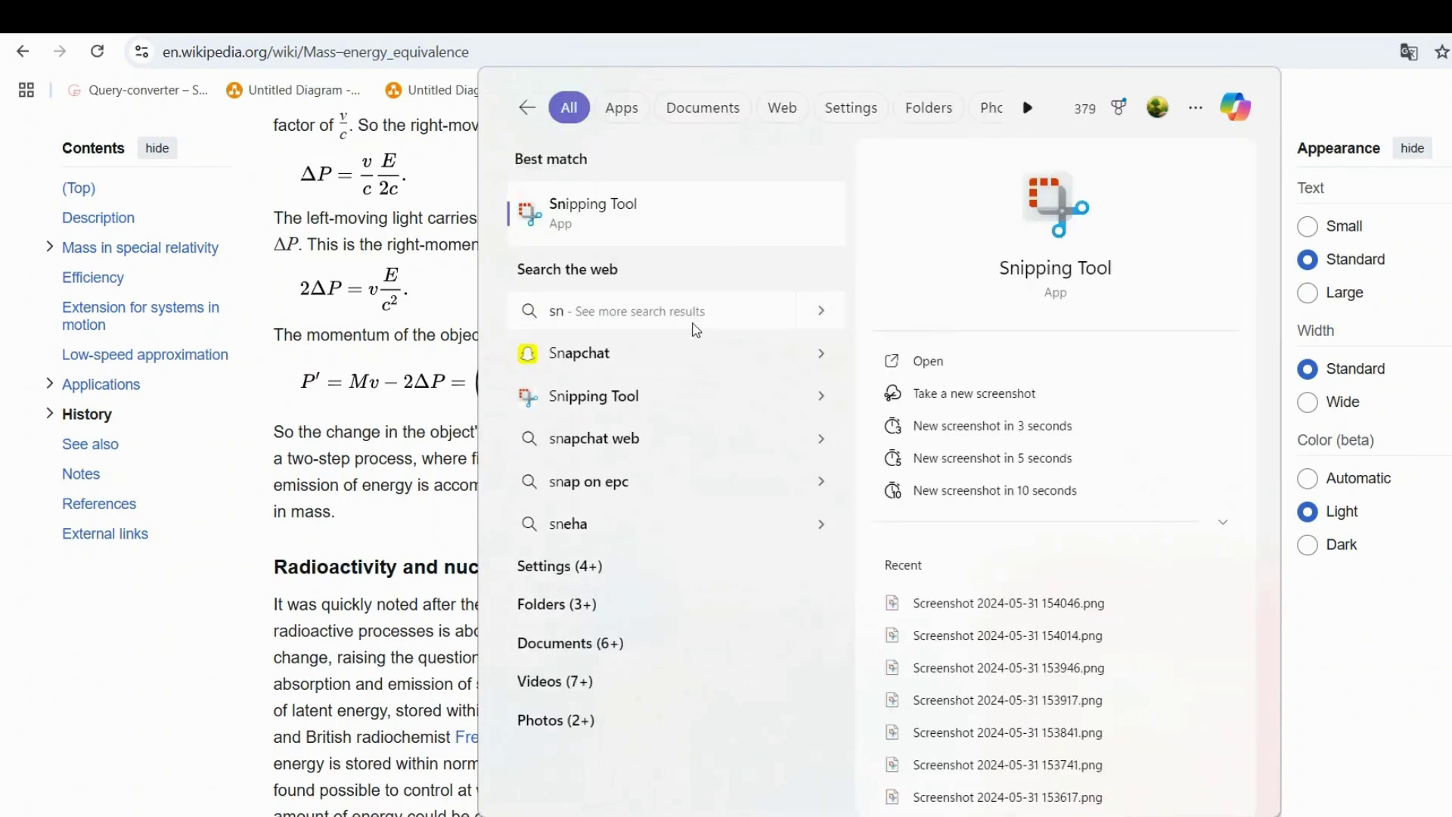
click(594, 212)
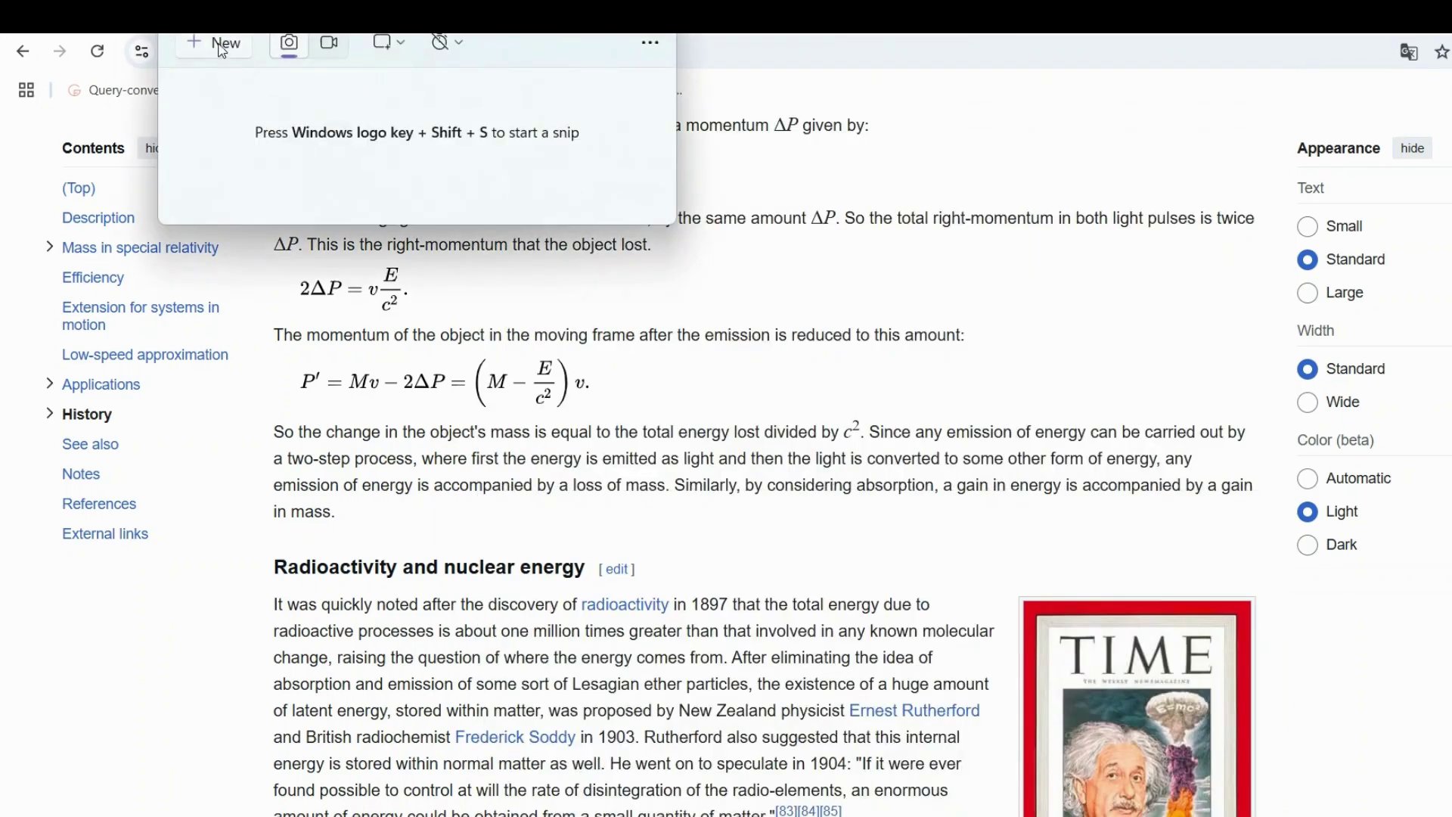
click(221, 46)
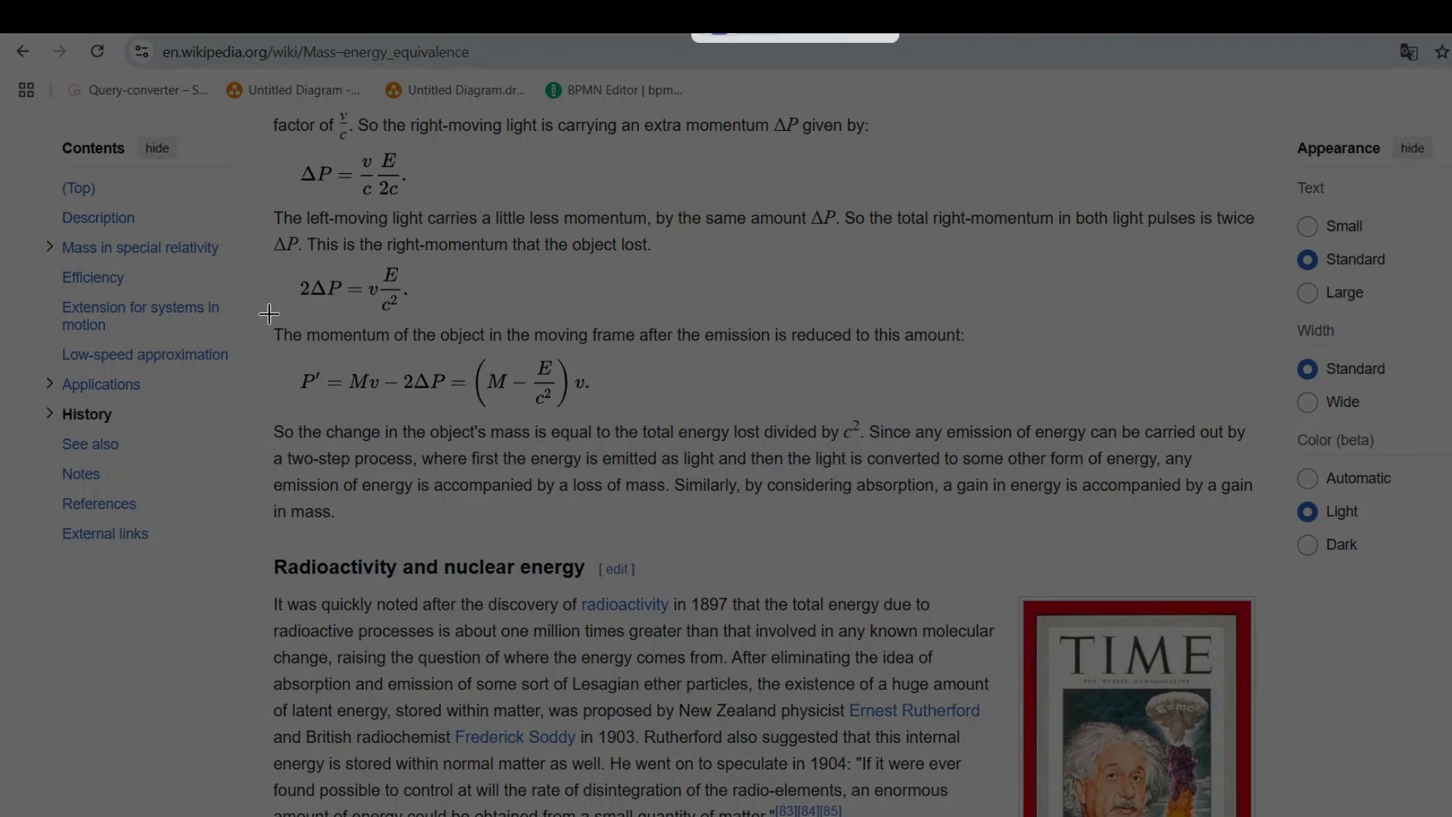
drag(270, 316, 995, 419)
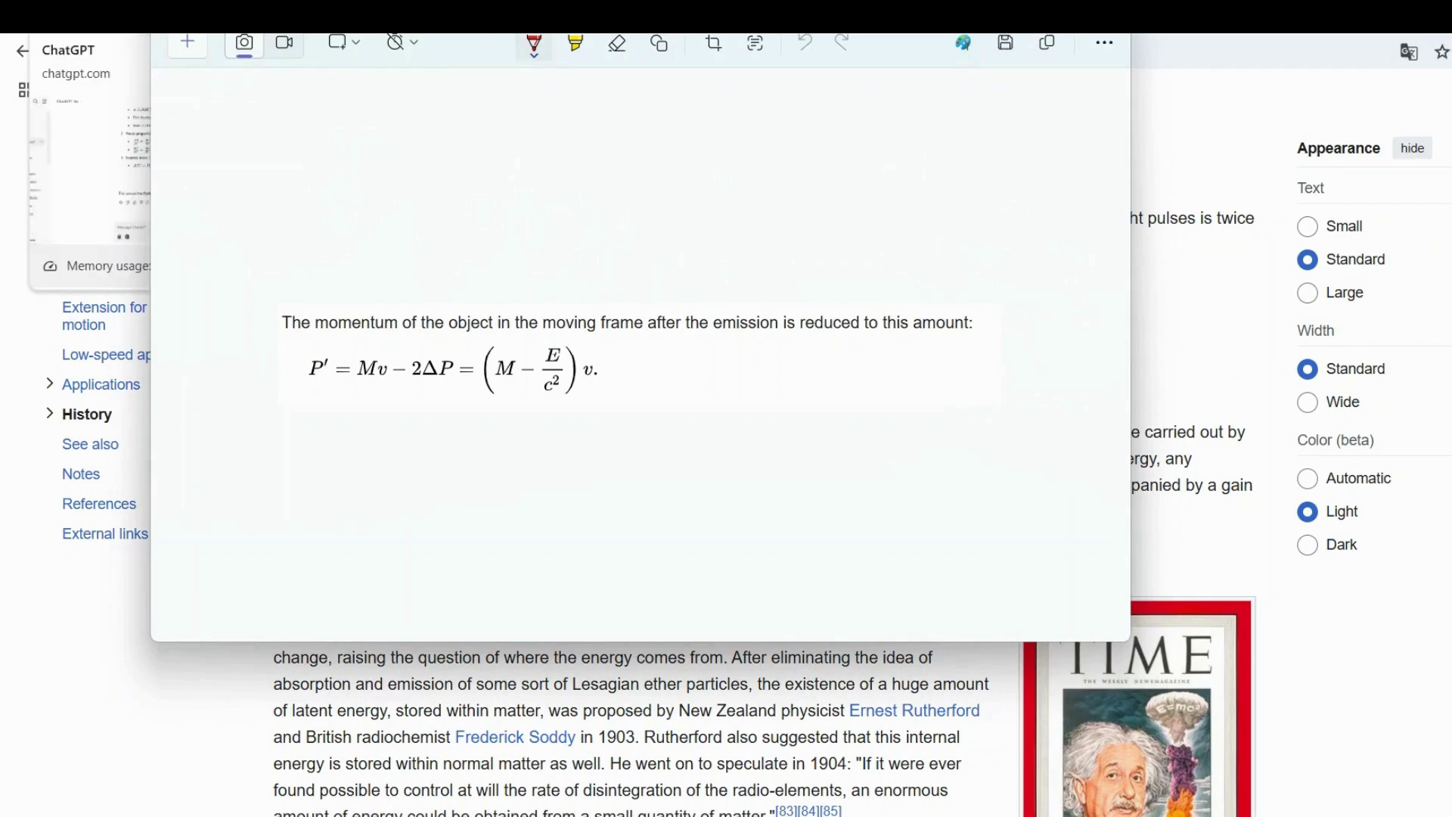
click(1049, 44)
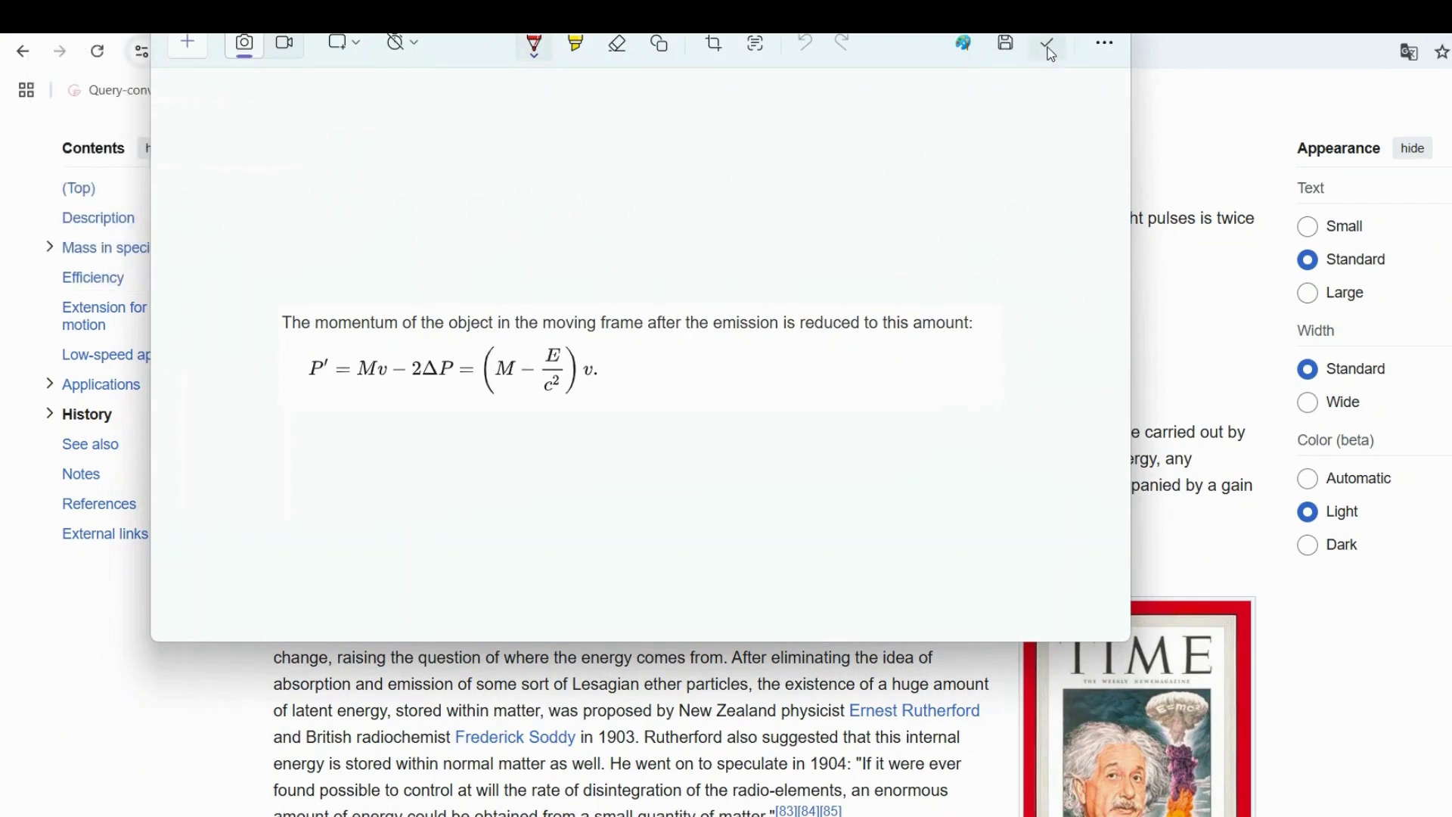
click(64, 19)
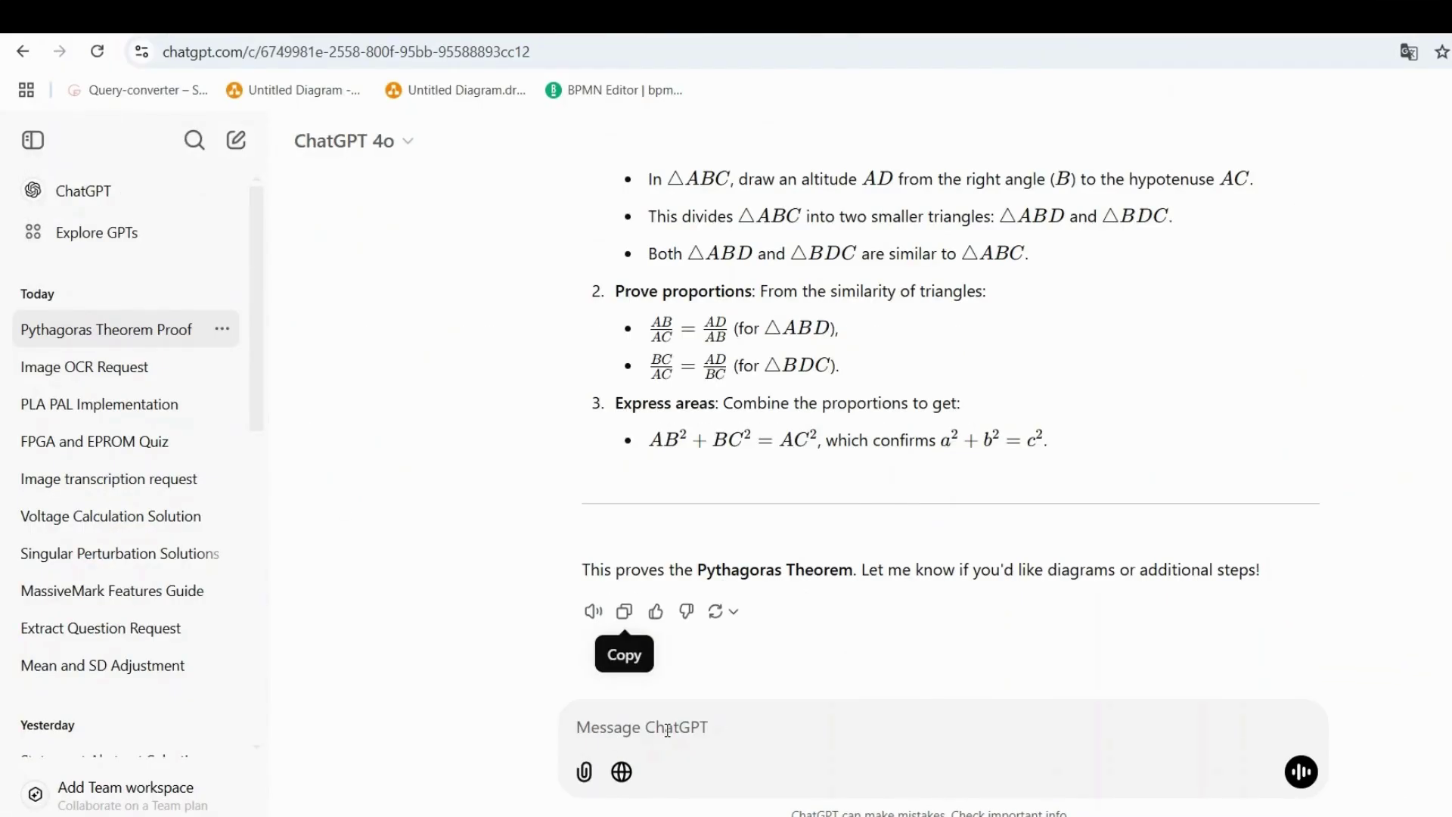
Send ChatGPT the pasted equation screenshot with the request 'trnascribe this for me'
key(ctrl+v)
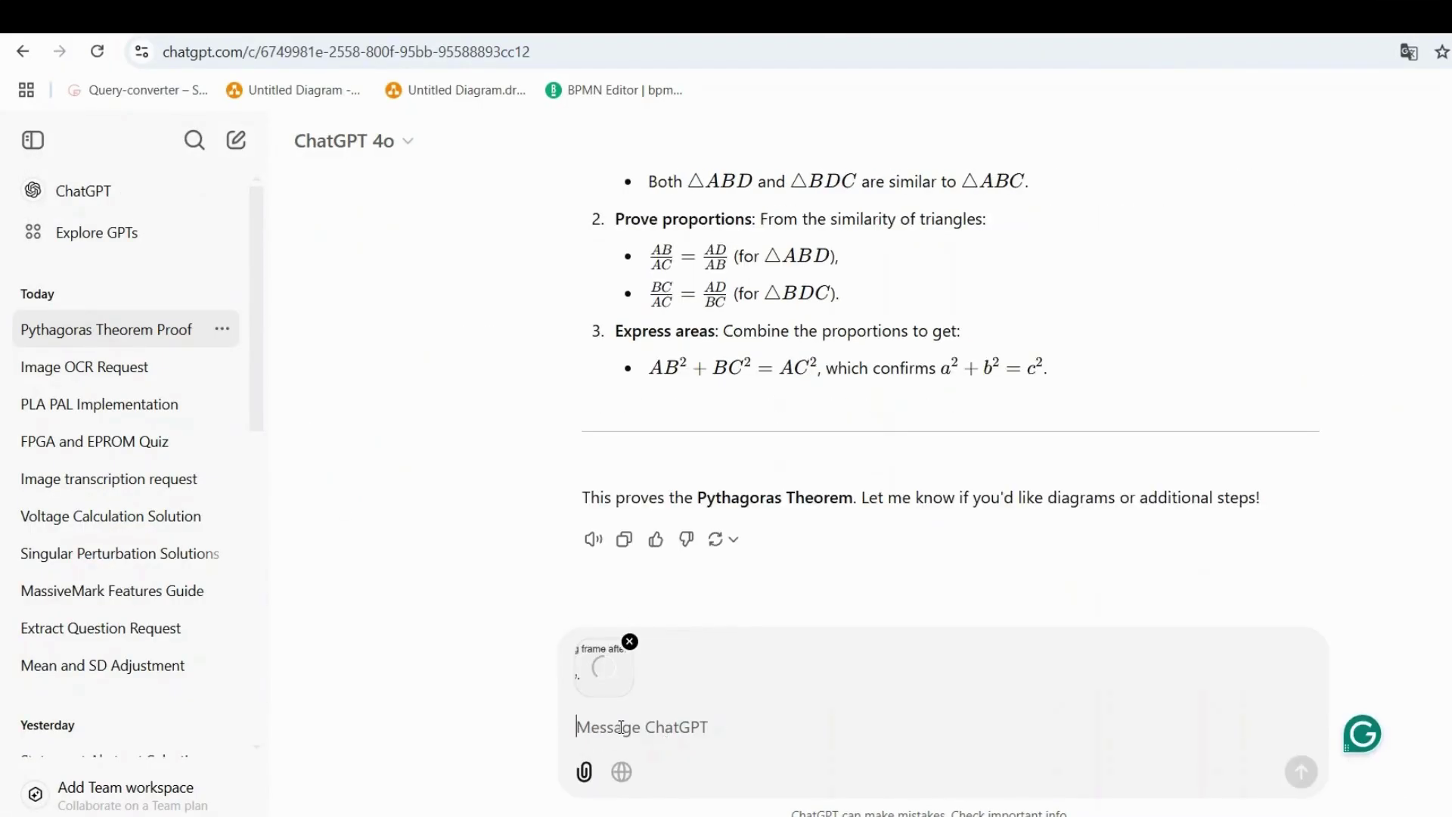
text(trnascribe this )
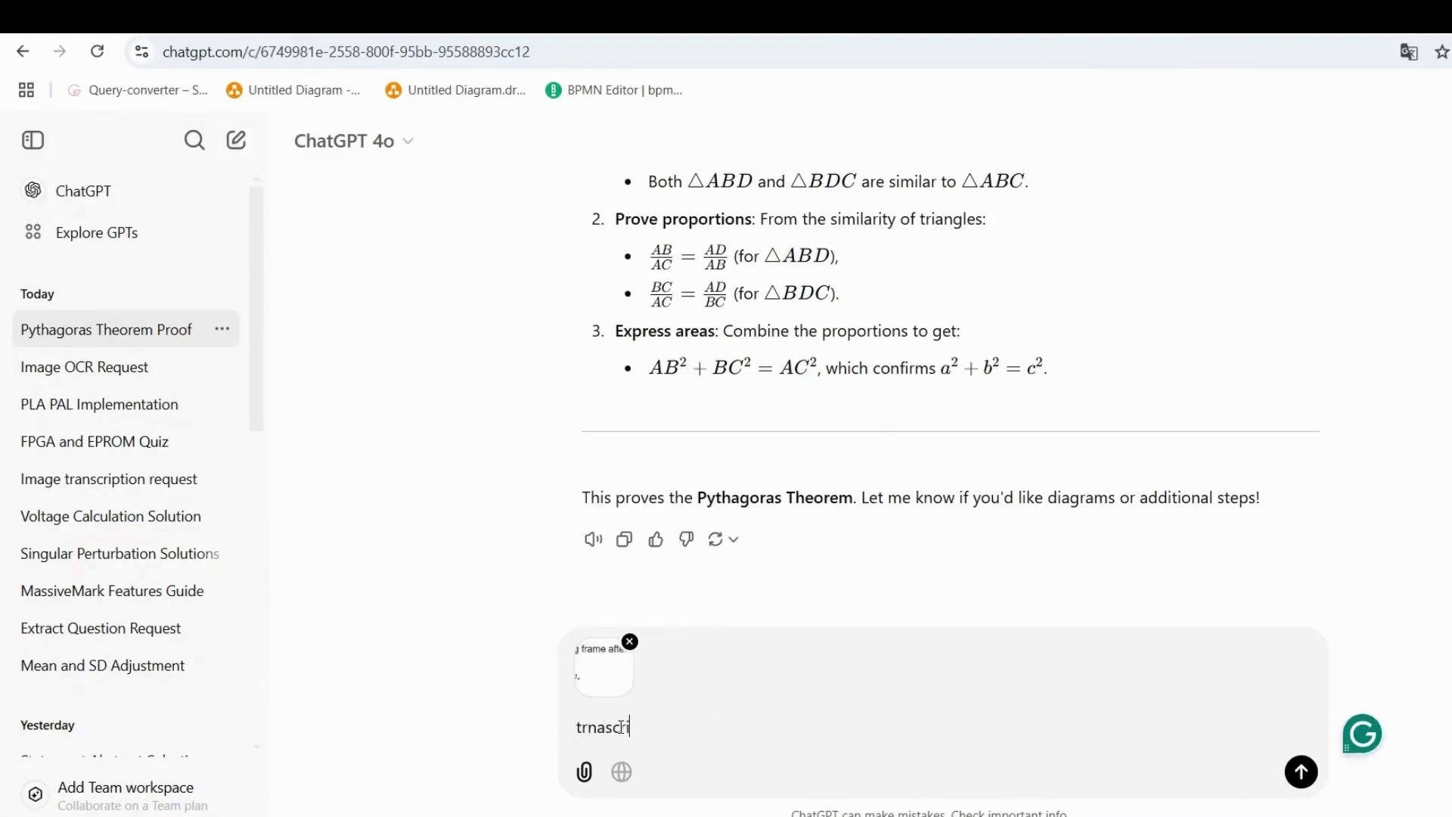
text(for me)
key(Return)
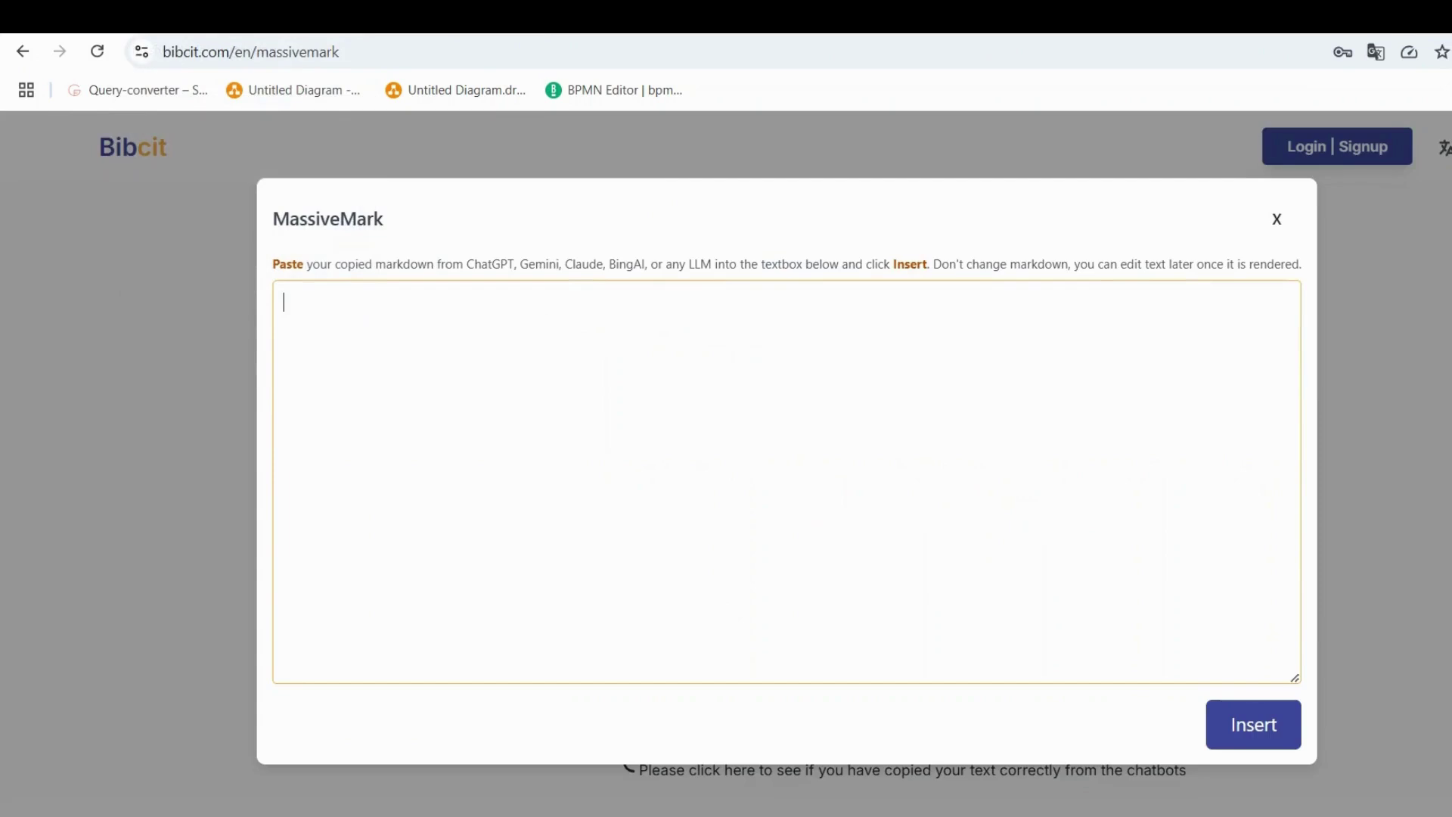
Paste ChatGPT's transcription of the P′ = Mv − 2ΔP equation into MassiveMark and insert it
click(389, 364)
key(ctrl+v)
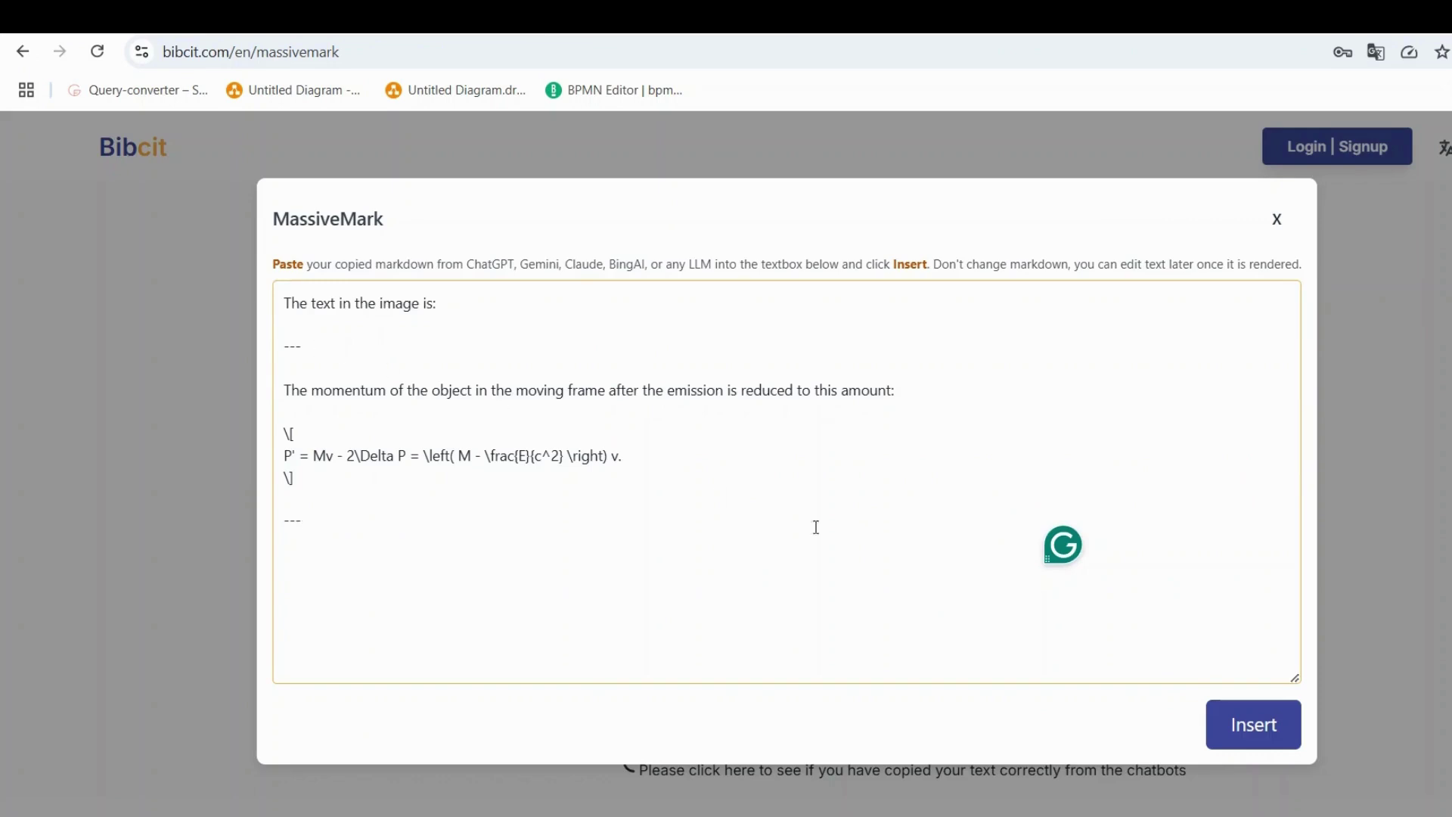
click(1252, 727)
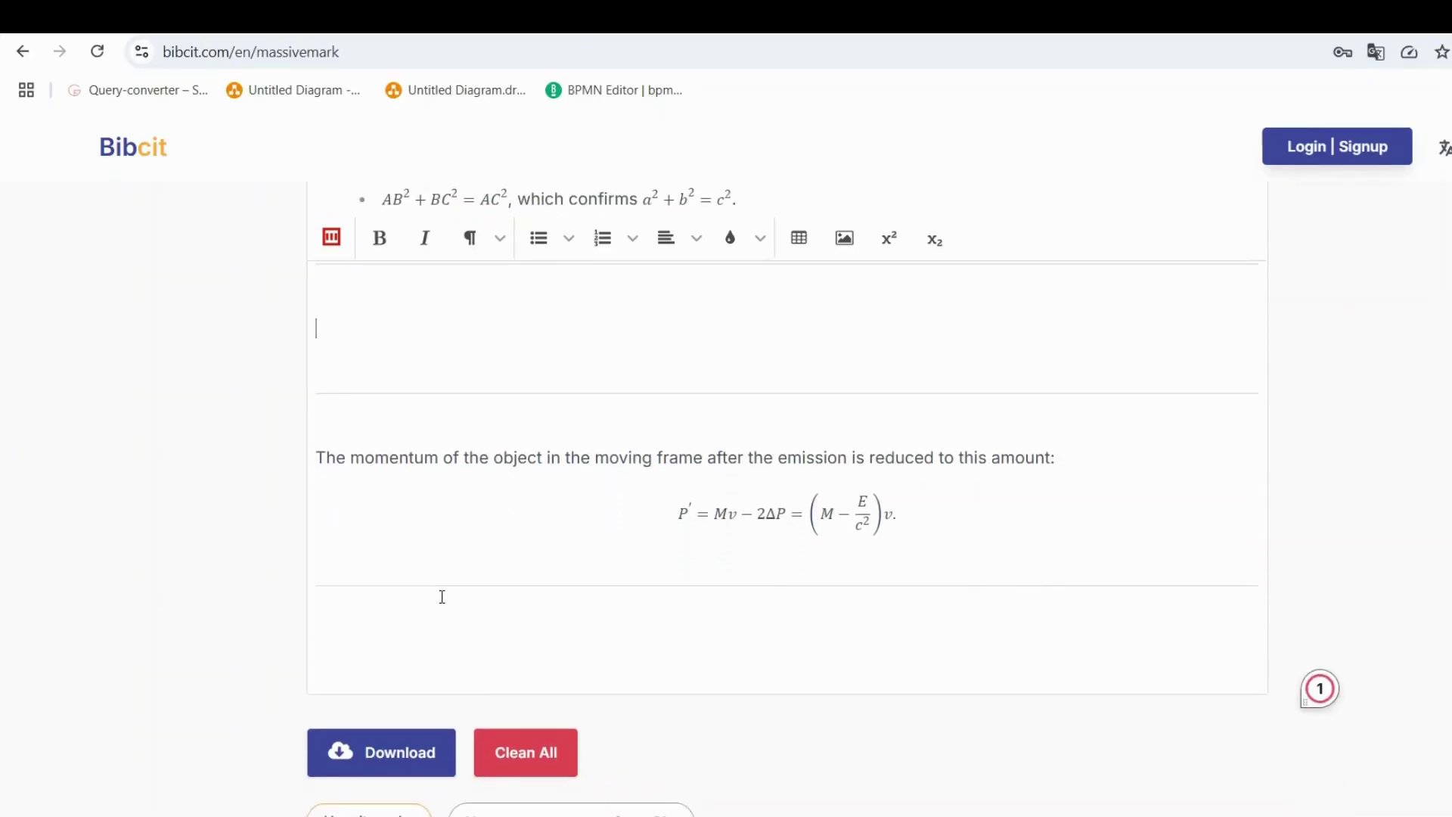
Place the cursor in the empty last block and bring up MassiveMark's markdown paste box
click(442, 597)
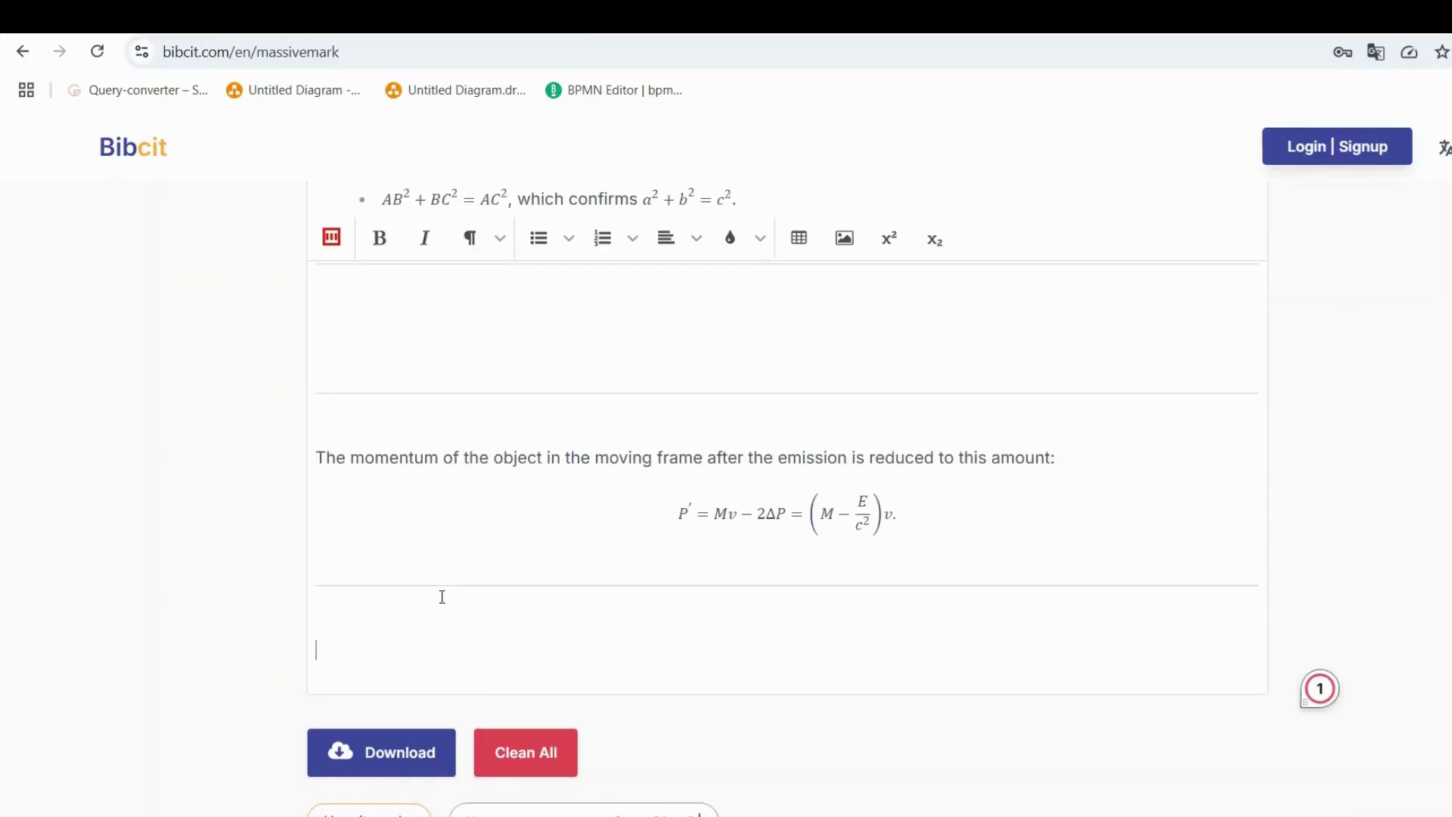
click(332, 239)
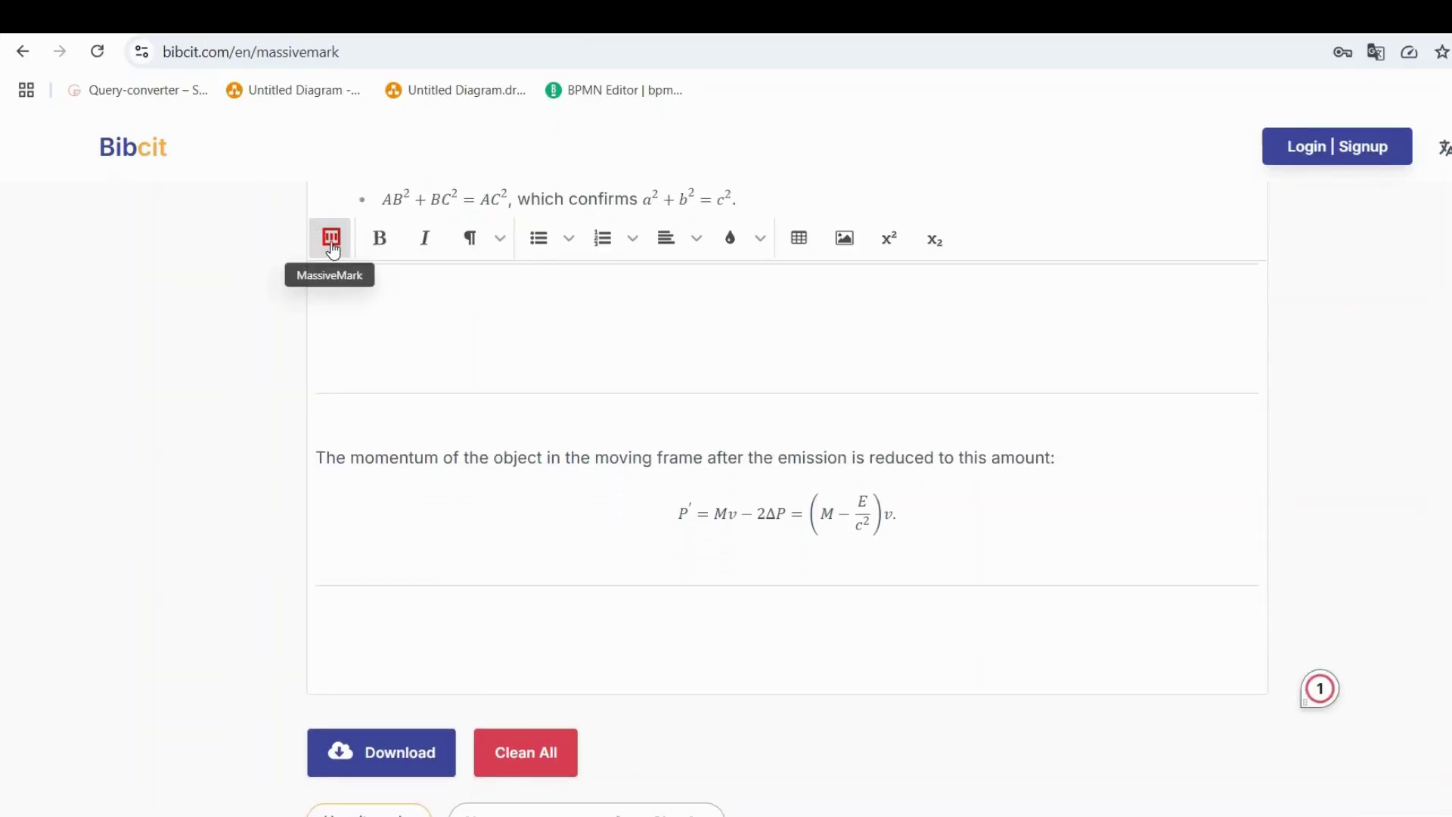
click(332, 240)
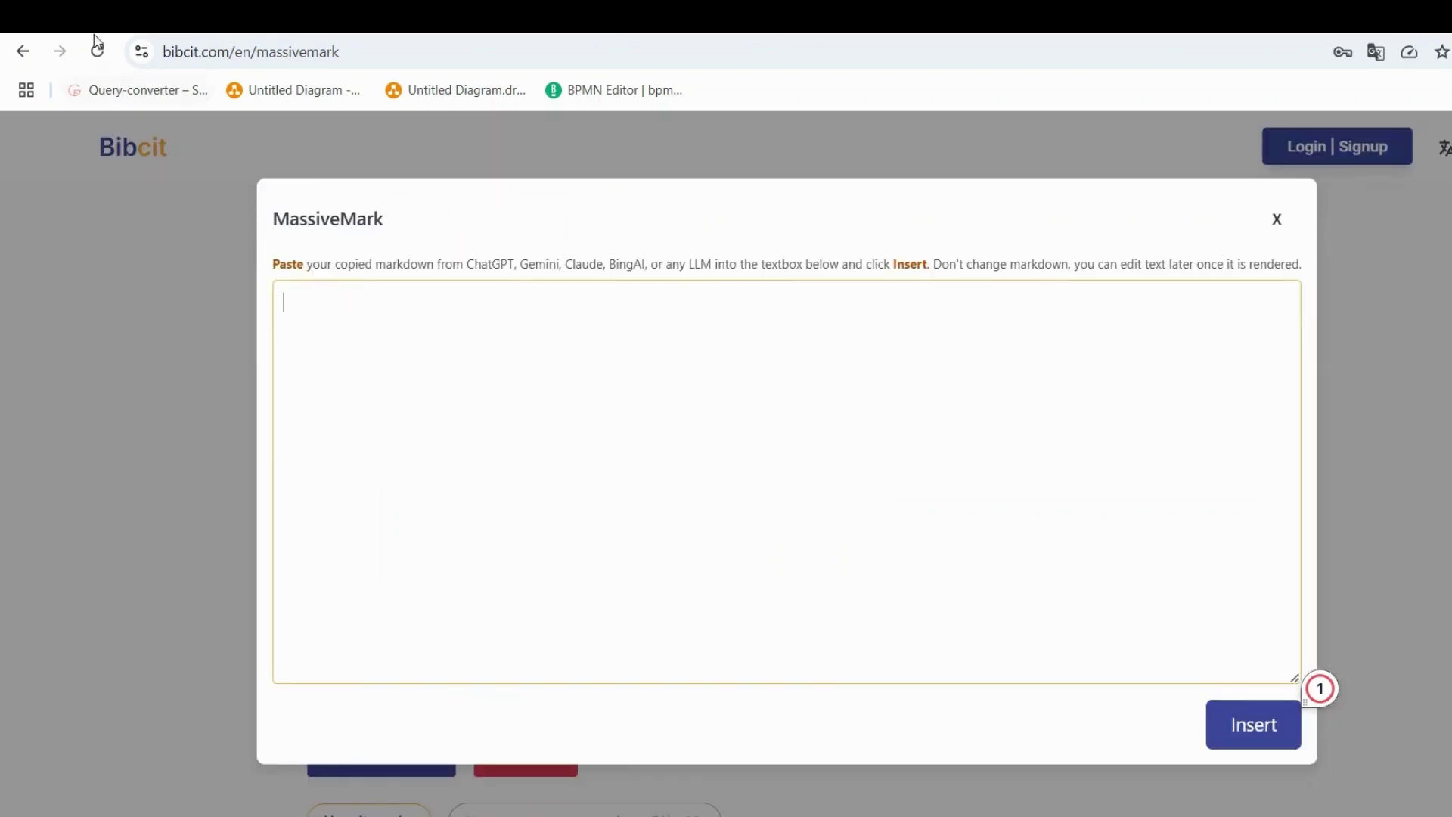
Have ChatGPT transcribe hand written.jpg with 'transcribe this for me' and copy its reply
click(47, 17)
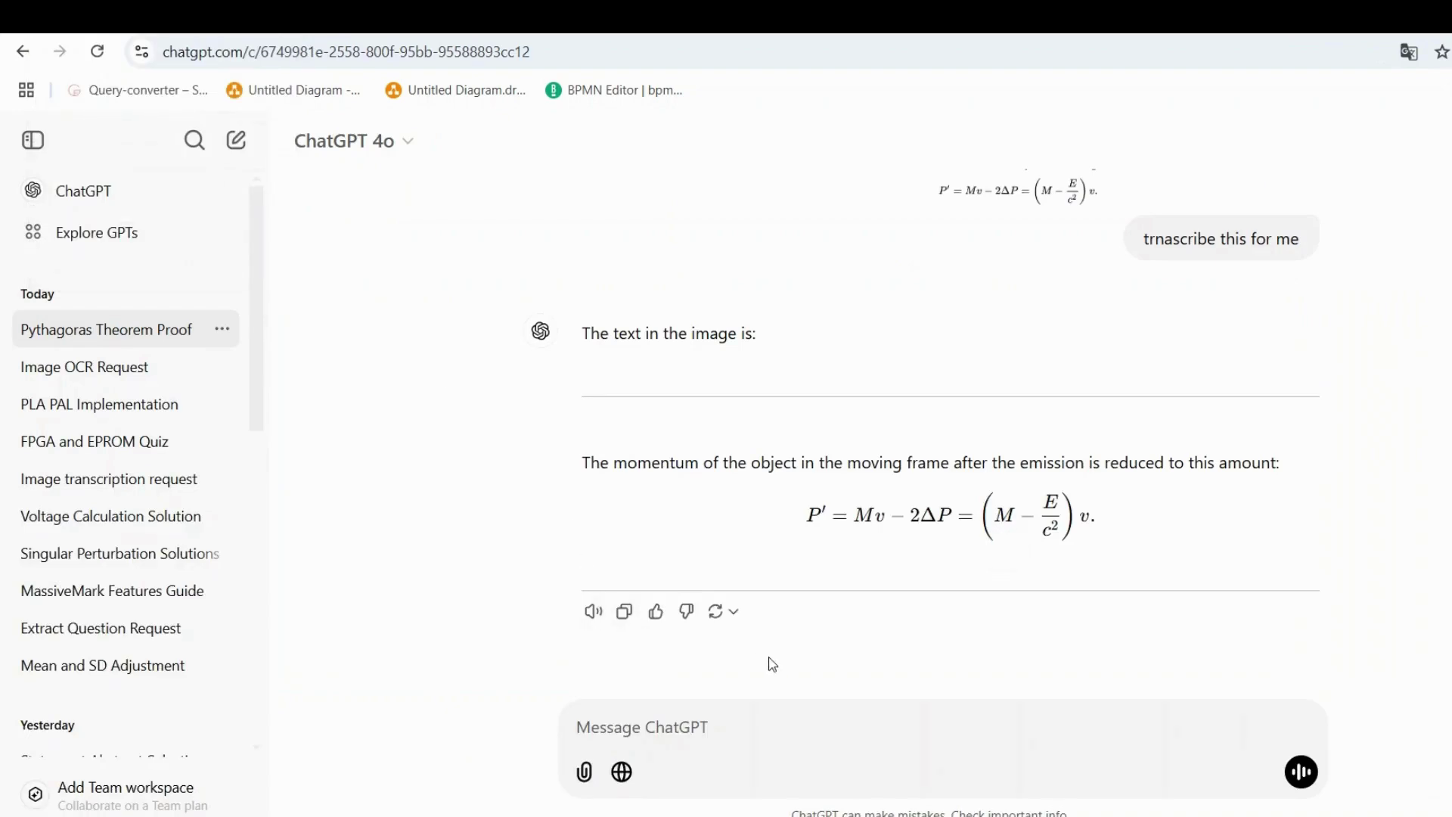
click(586, 772)
drag(945, 135, 946, 529)
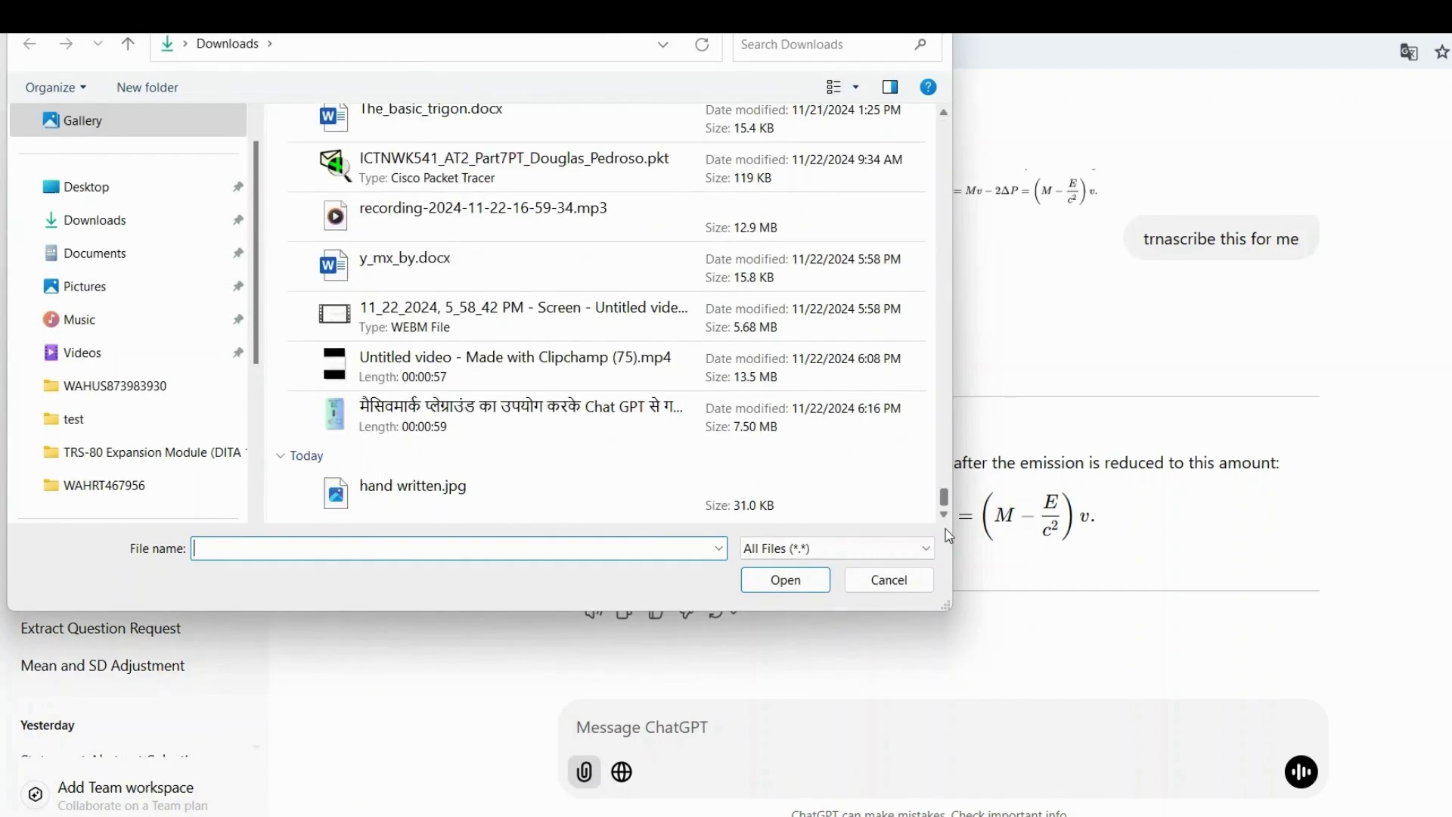
click(521, 509)
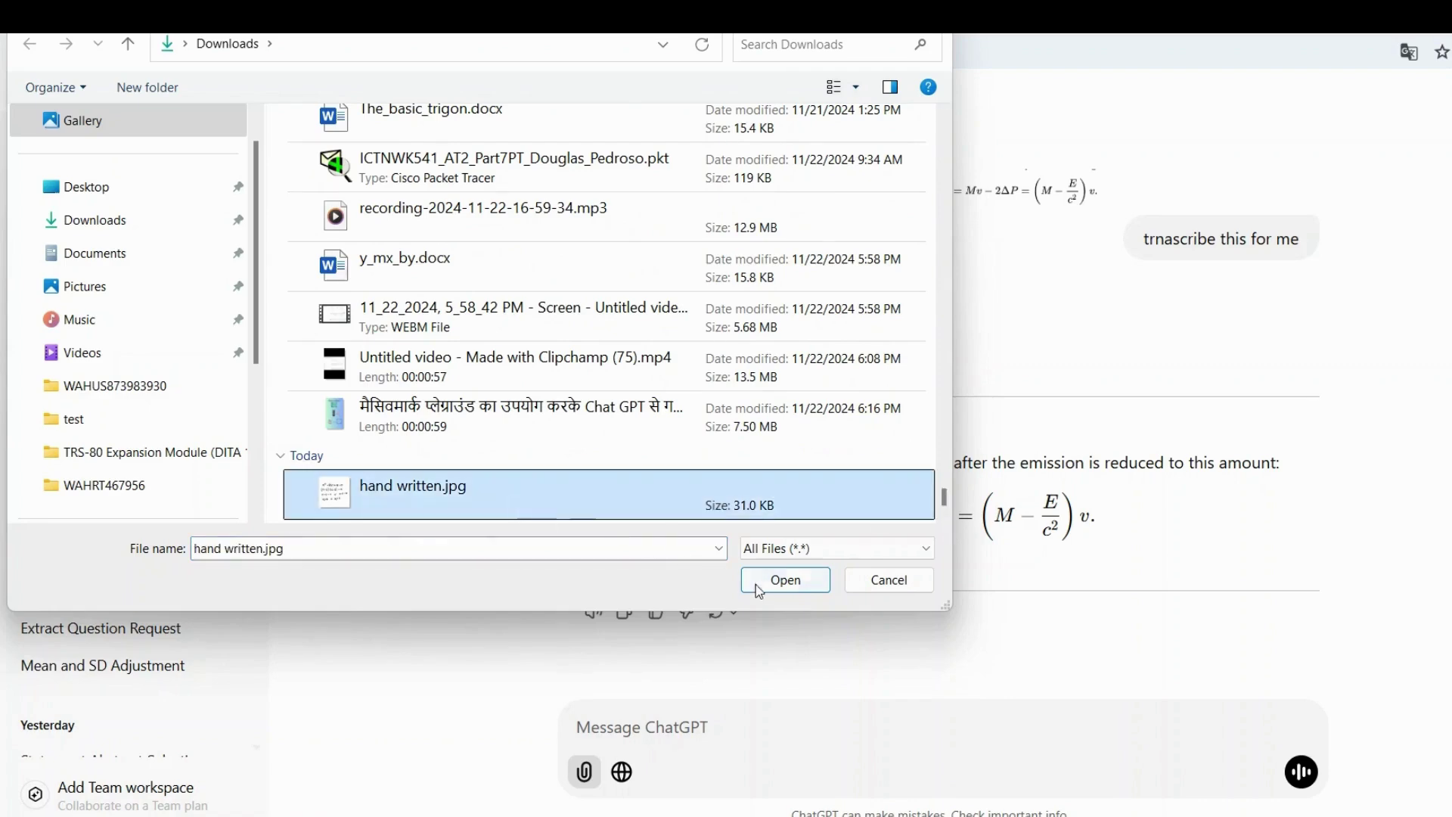
click(785, 581)
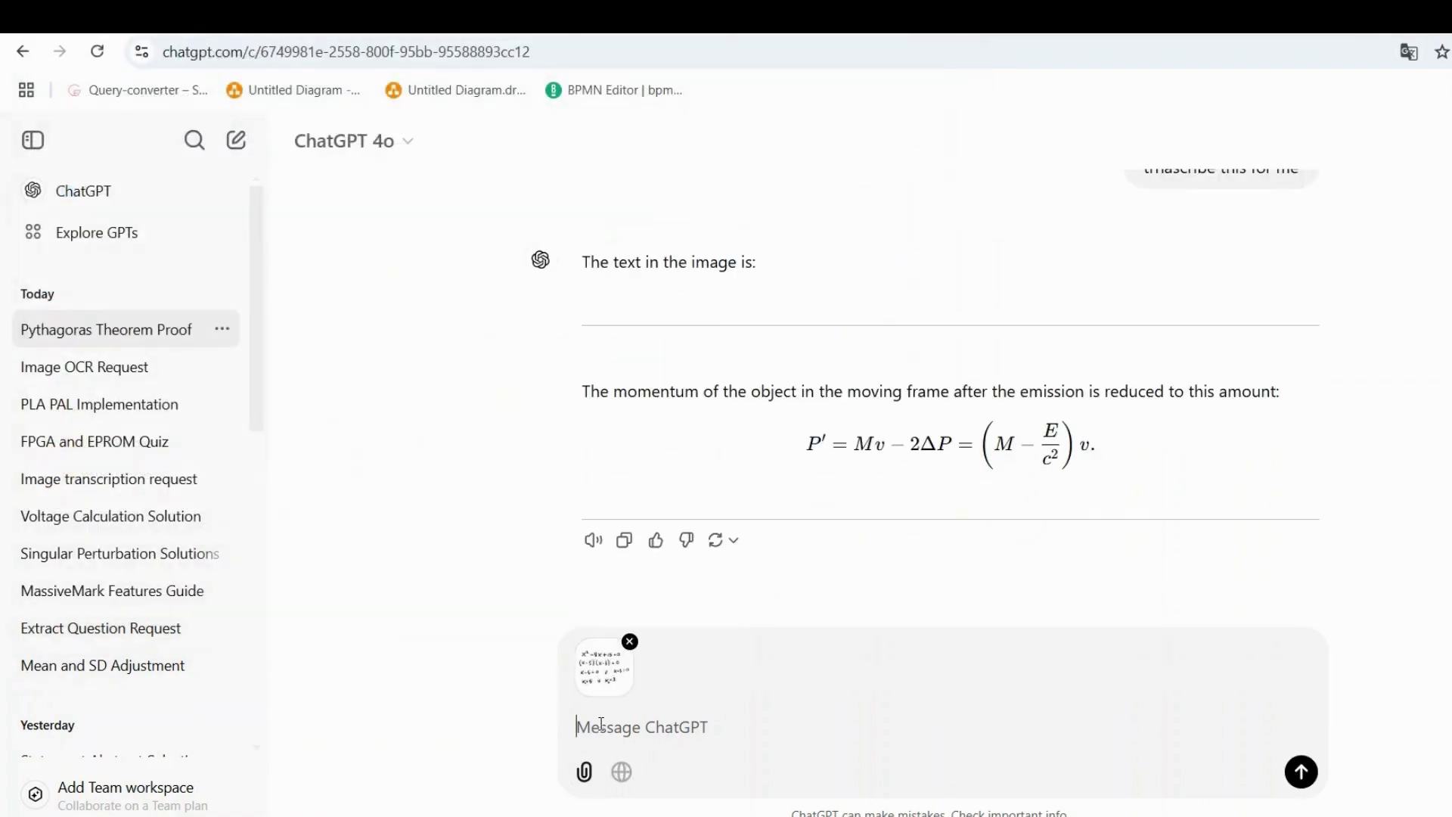
text(transcri)
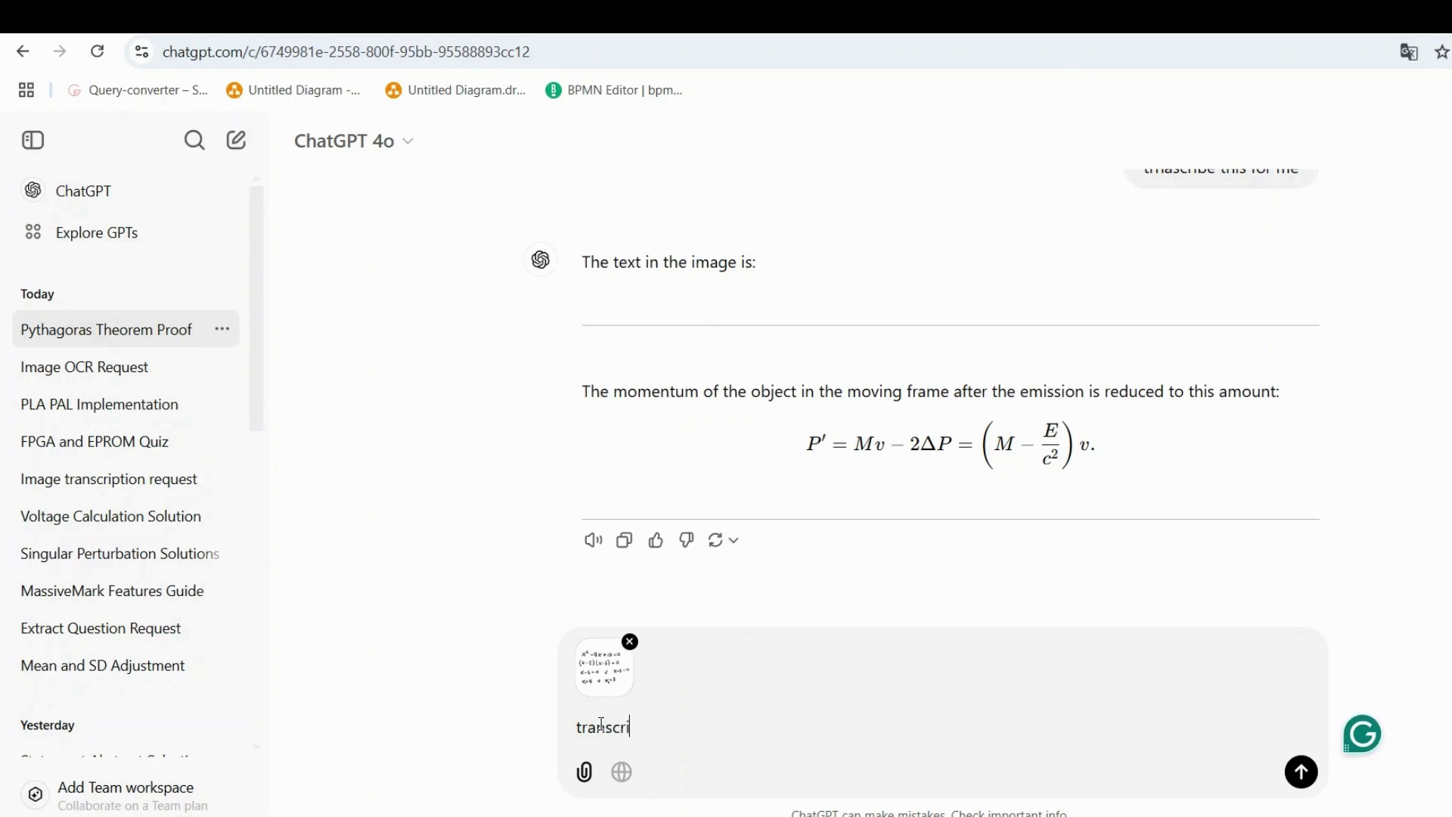
text(be this for me)
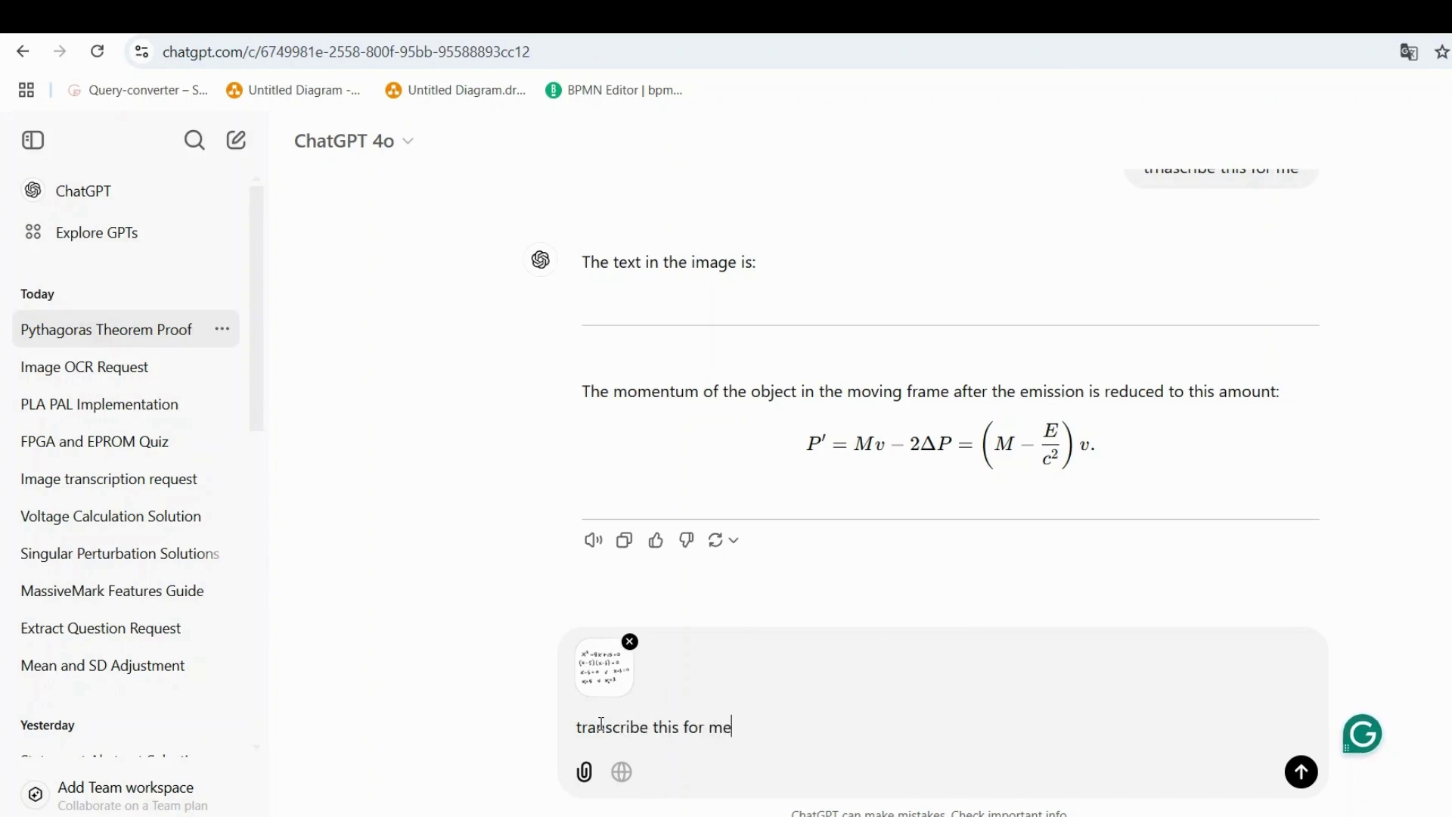
key(Return)
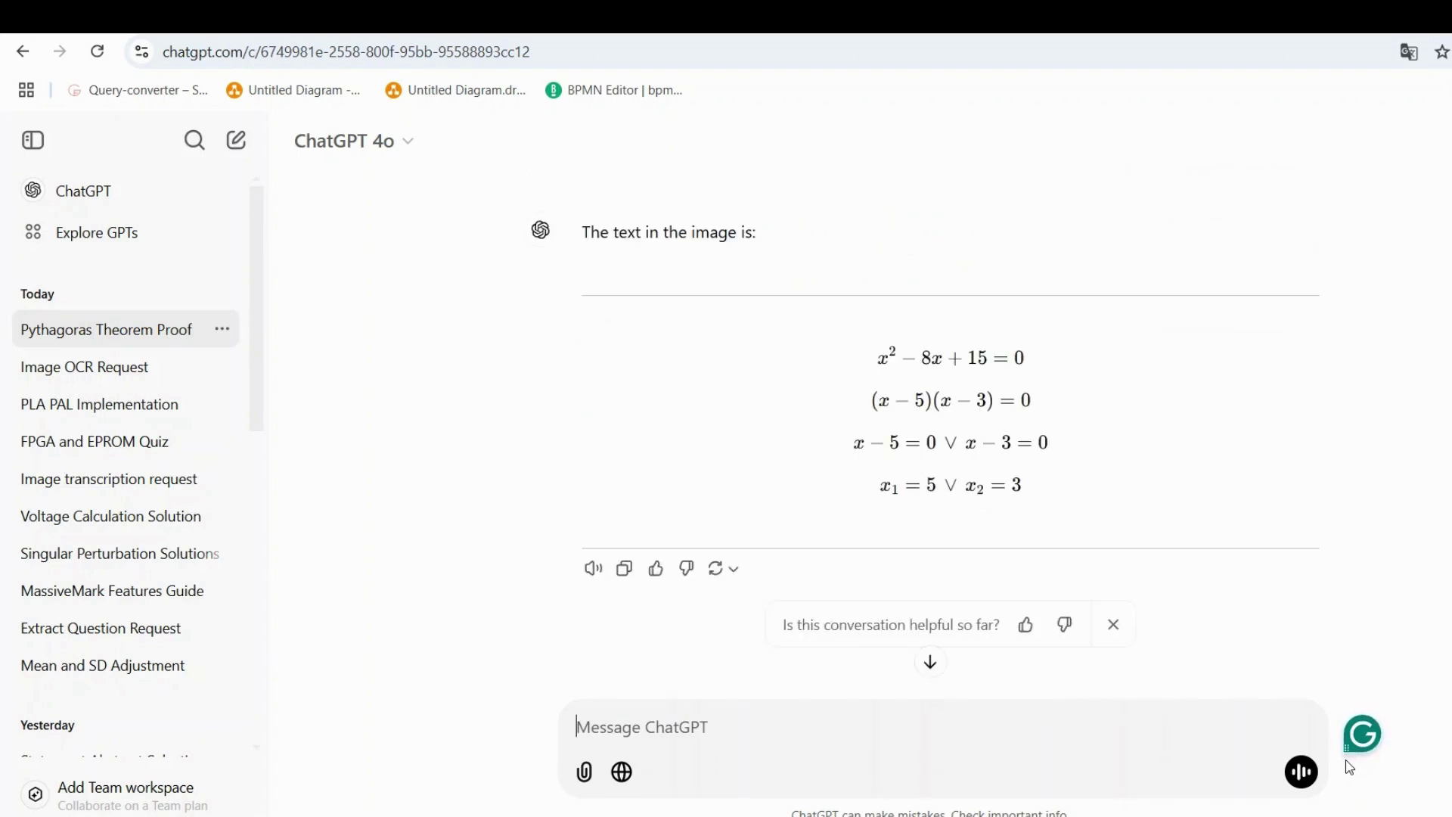
click(622, 569)
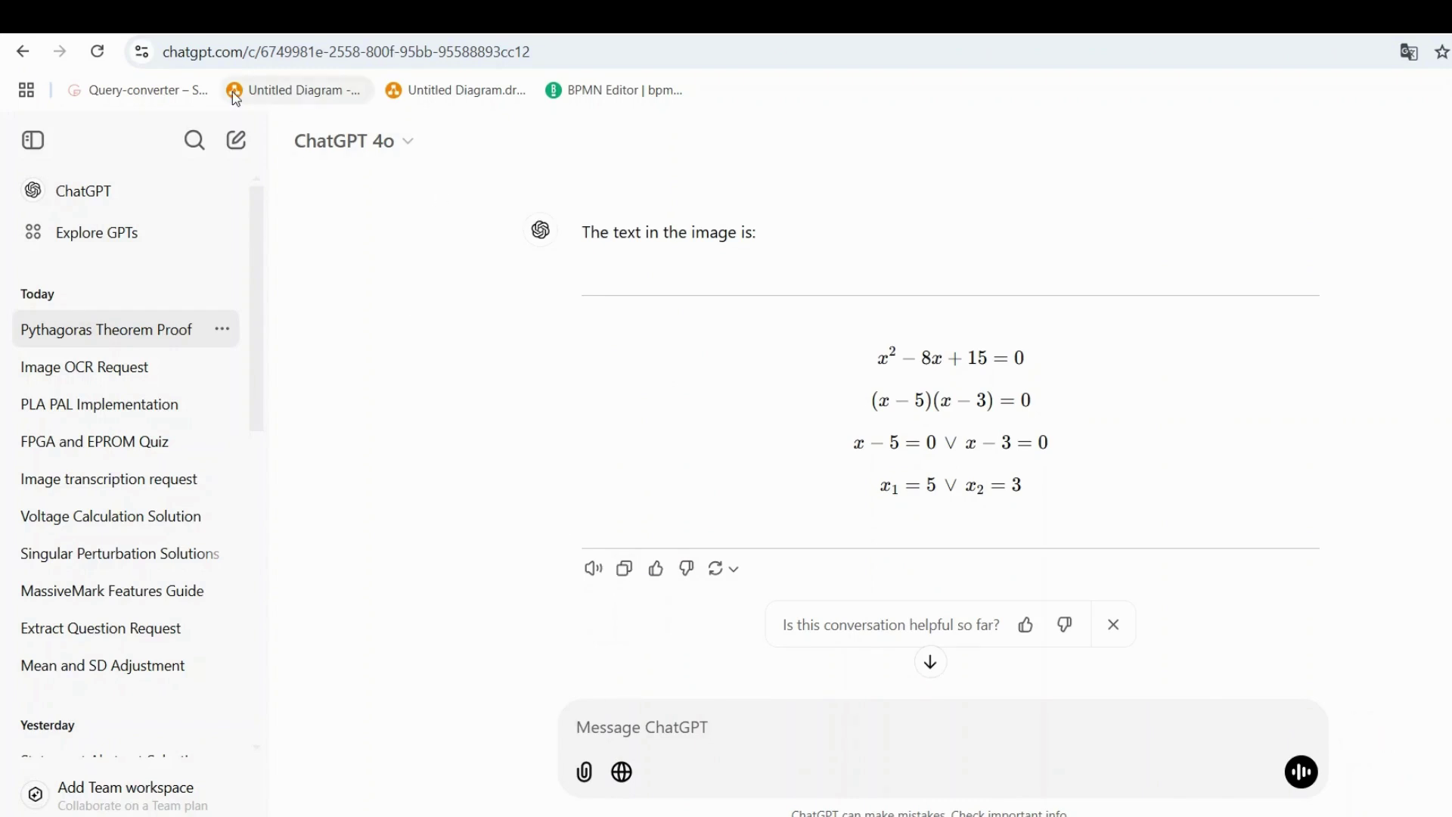
click(227, 16)
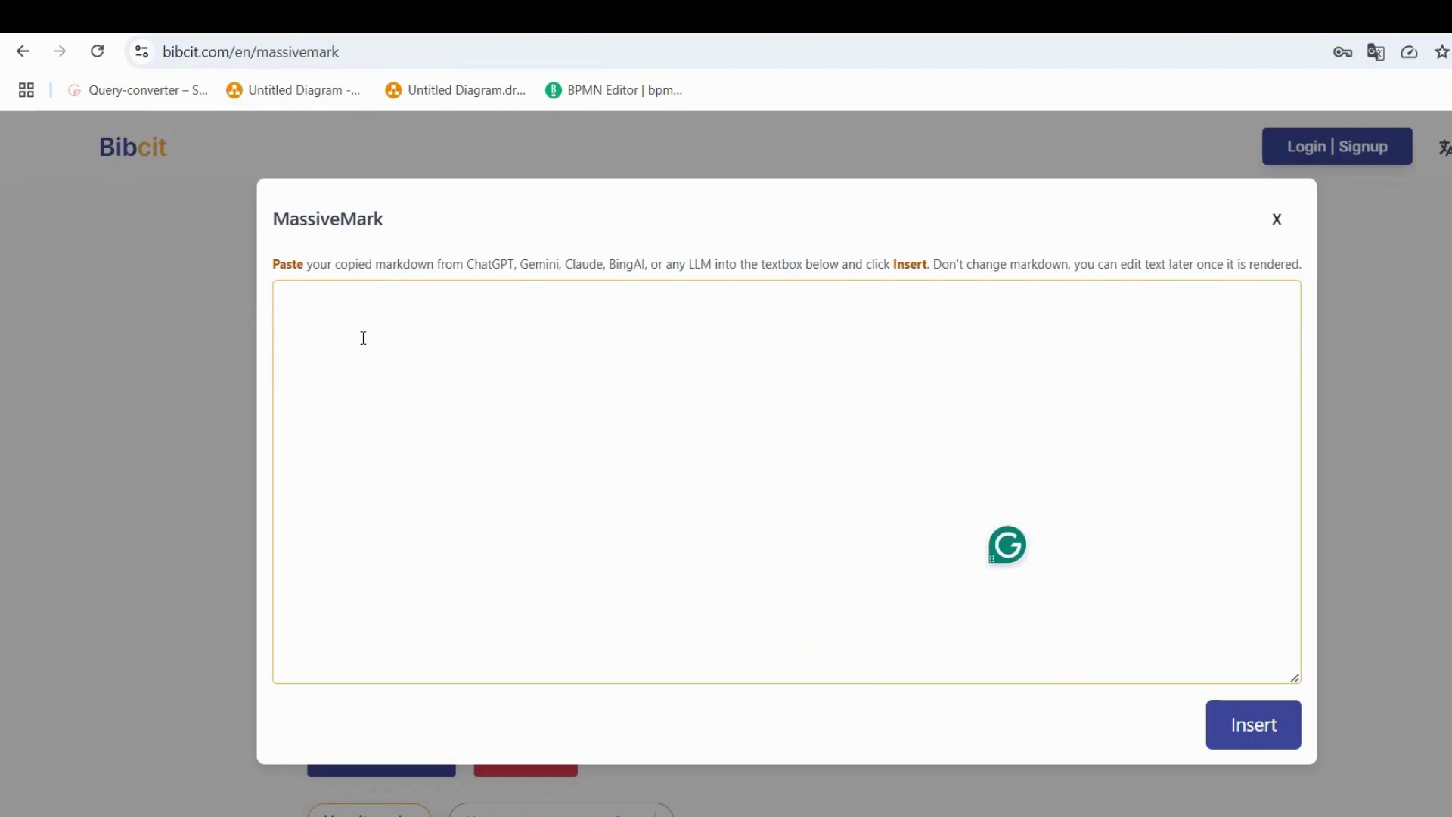
Paste and insert the four transcribed quadratic equations below the momentum equation
click(363, 338)
key(ctrl+v)
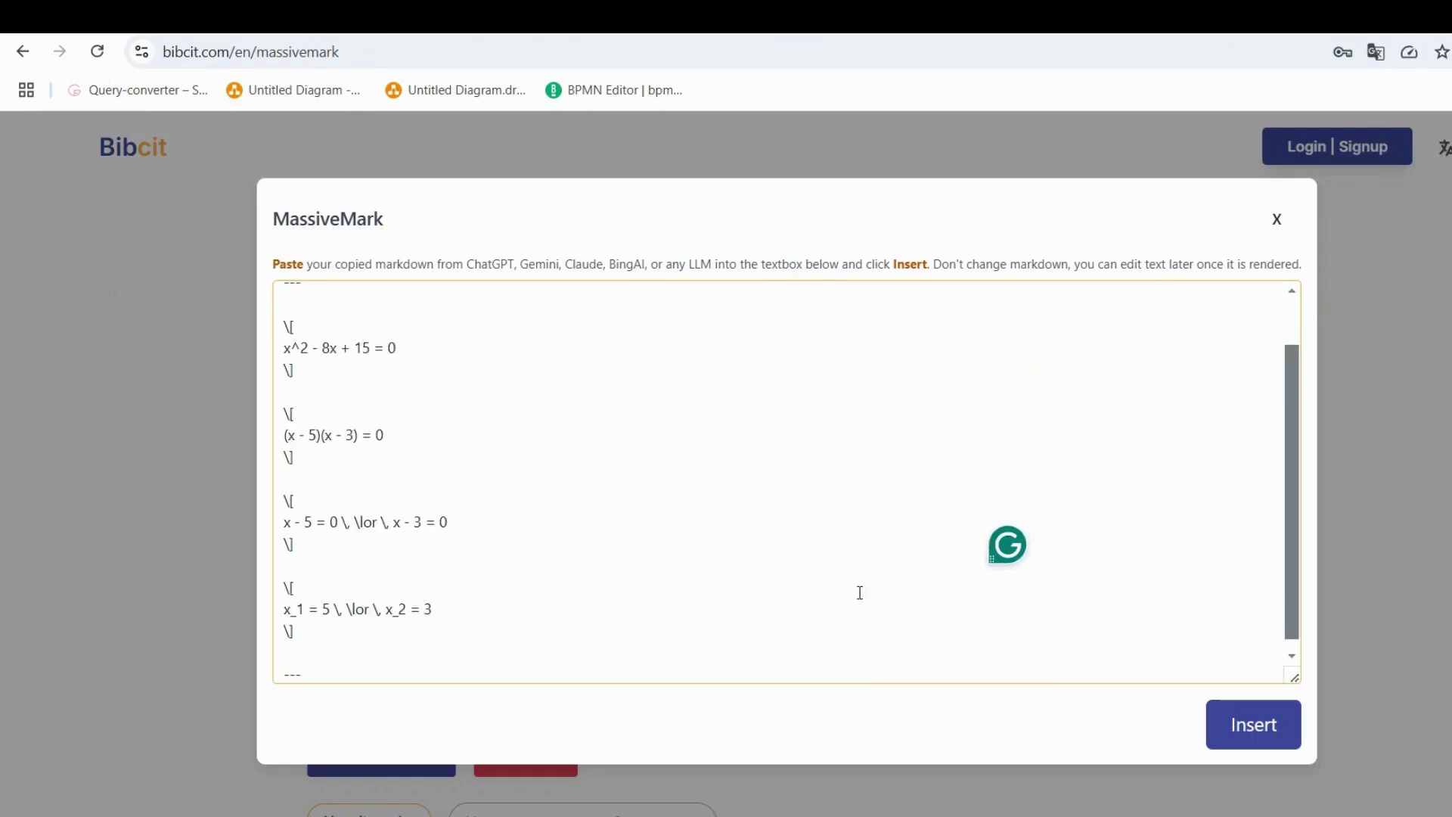
click(1244, 727)
scroll(877, 589, down, 3)
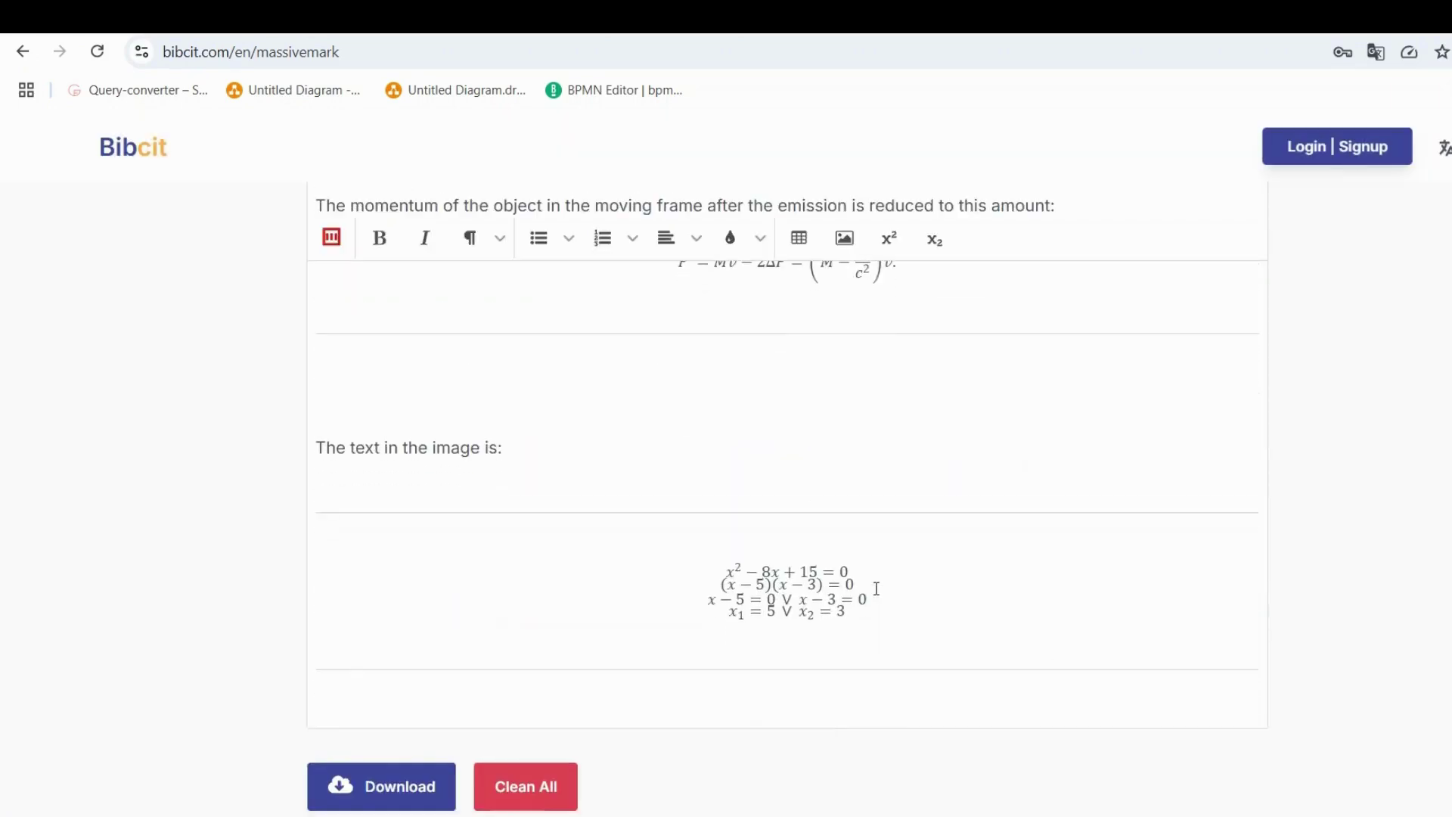
Delete the intro line 'The text in the image is:' from the document
drag(524, 452, 306, 457)
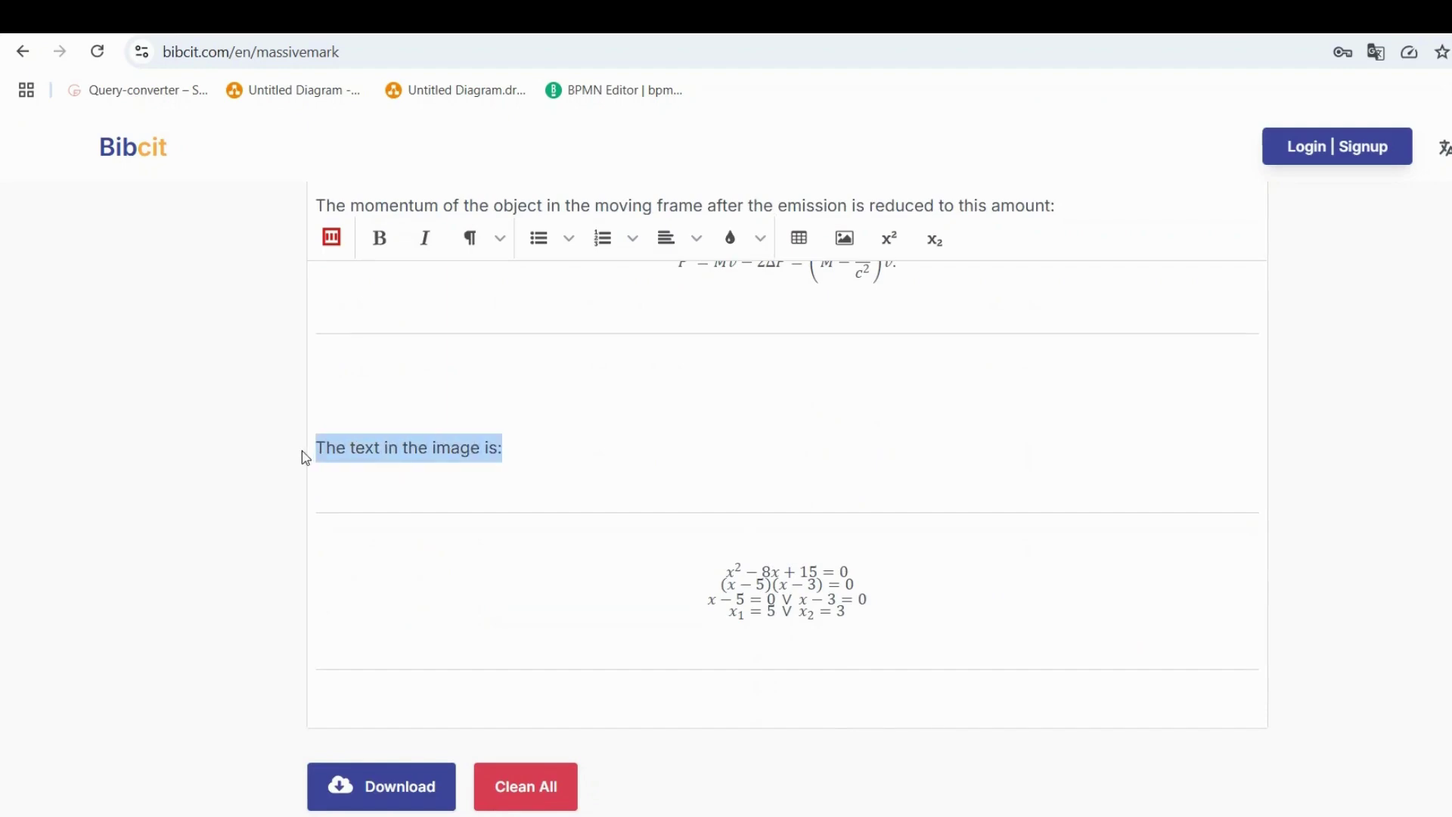
key(BackSpace)
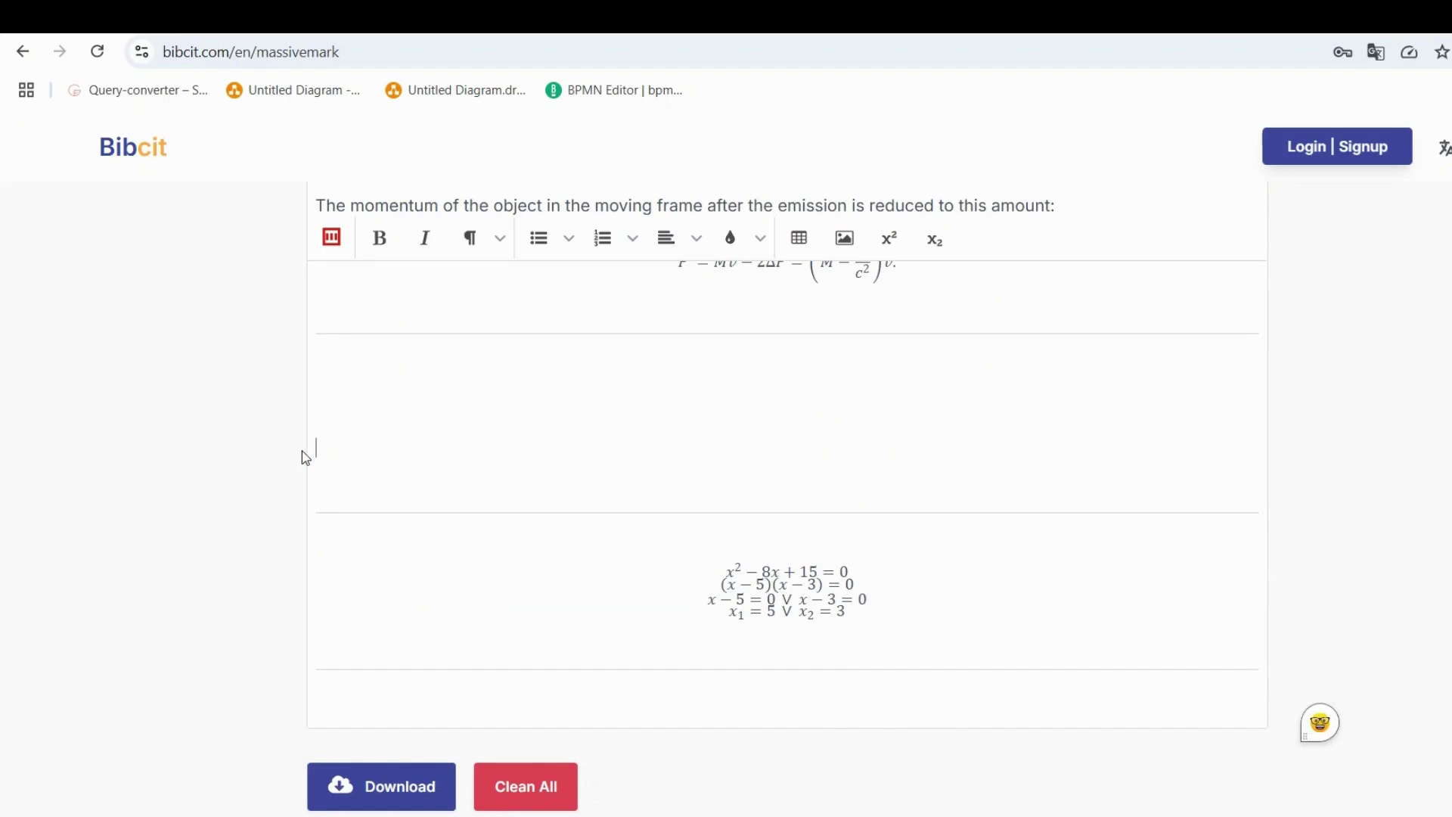
scroll(636, 471, down, 3)
scroll(635, 471, up, 3)
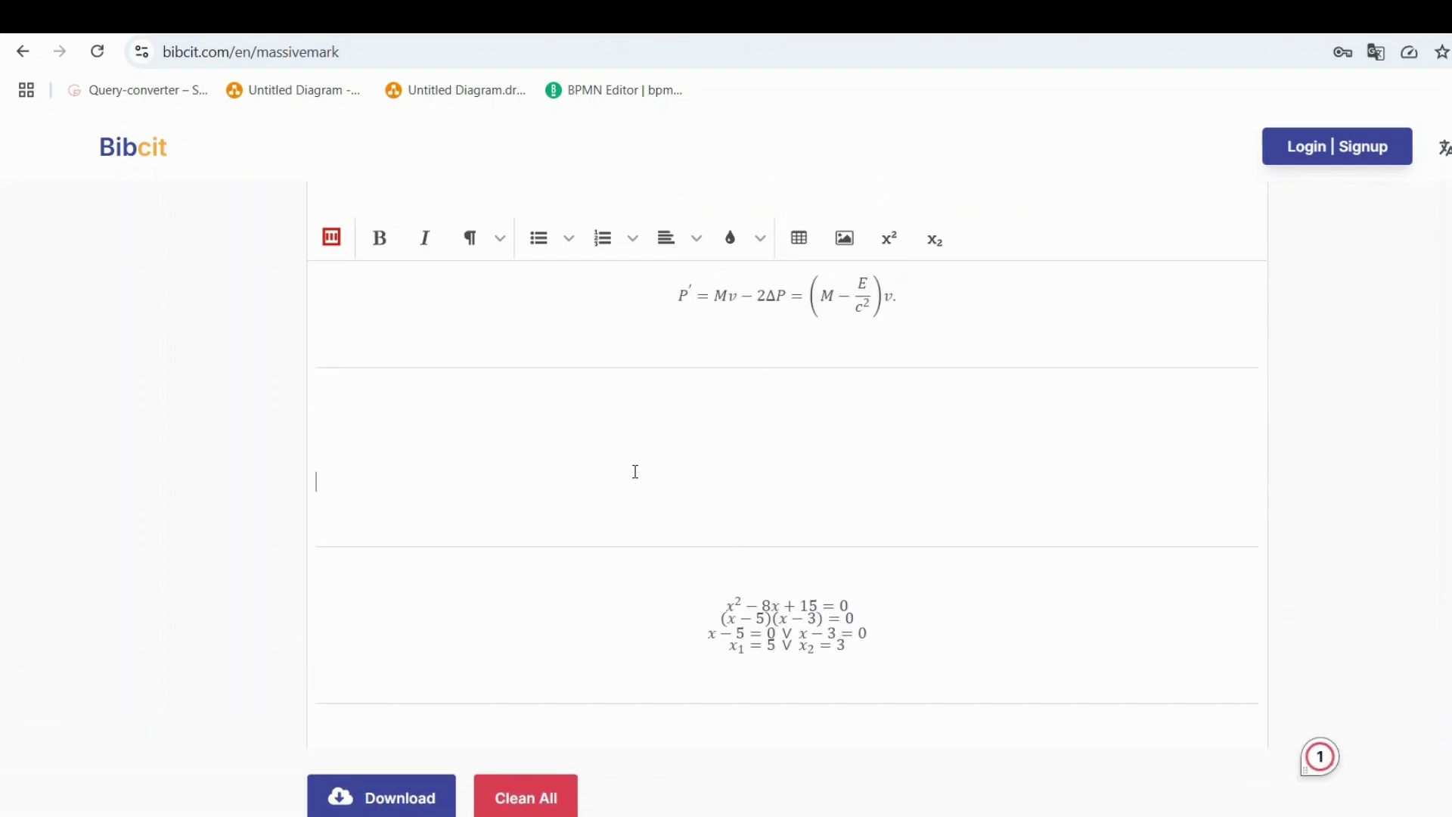
Review the document, then export it as the Word file To_prove_the.docx
scroll(635, 471, up, 10)
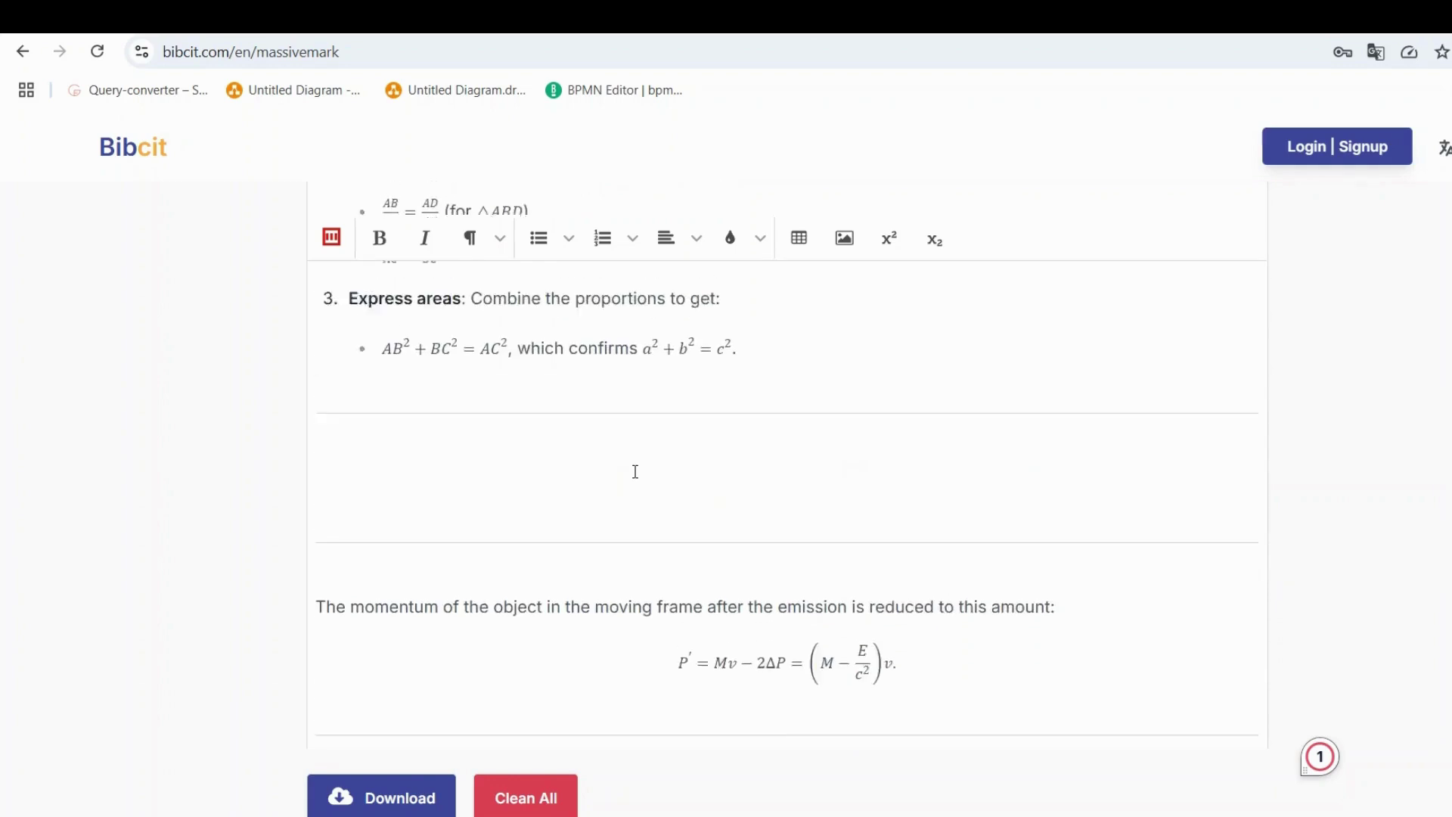
scroll(636, 471, up, 15)
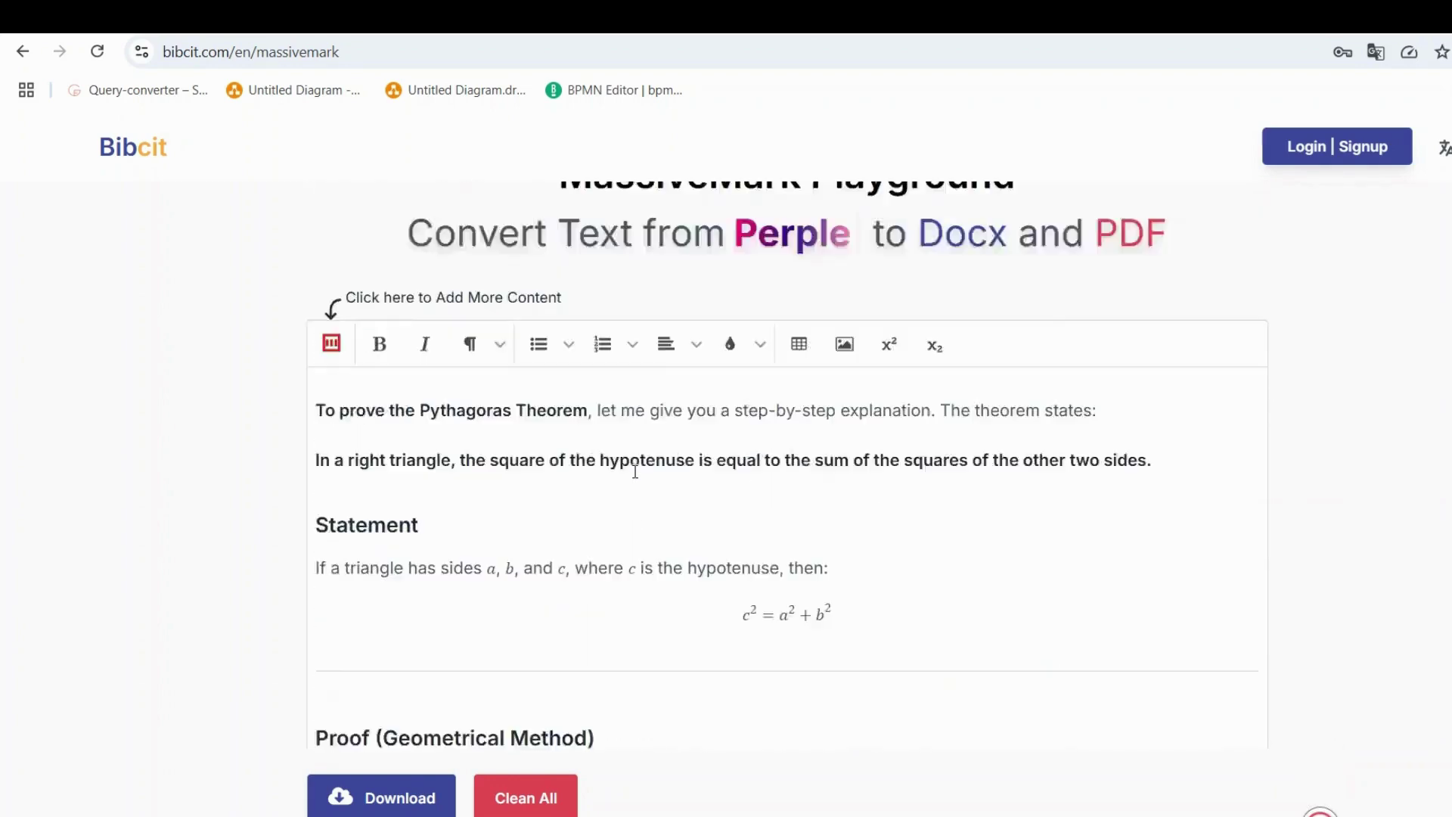
scroll(635, 472, down, 20)
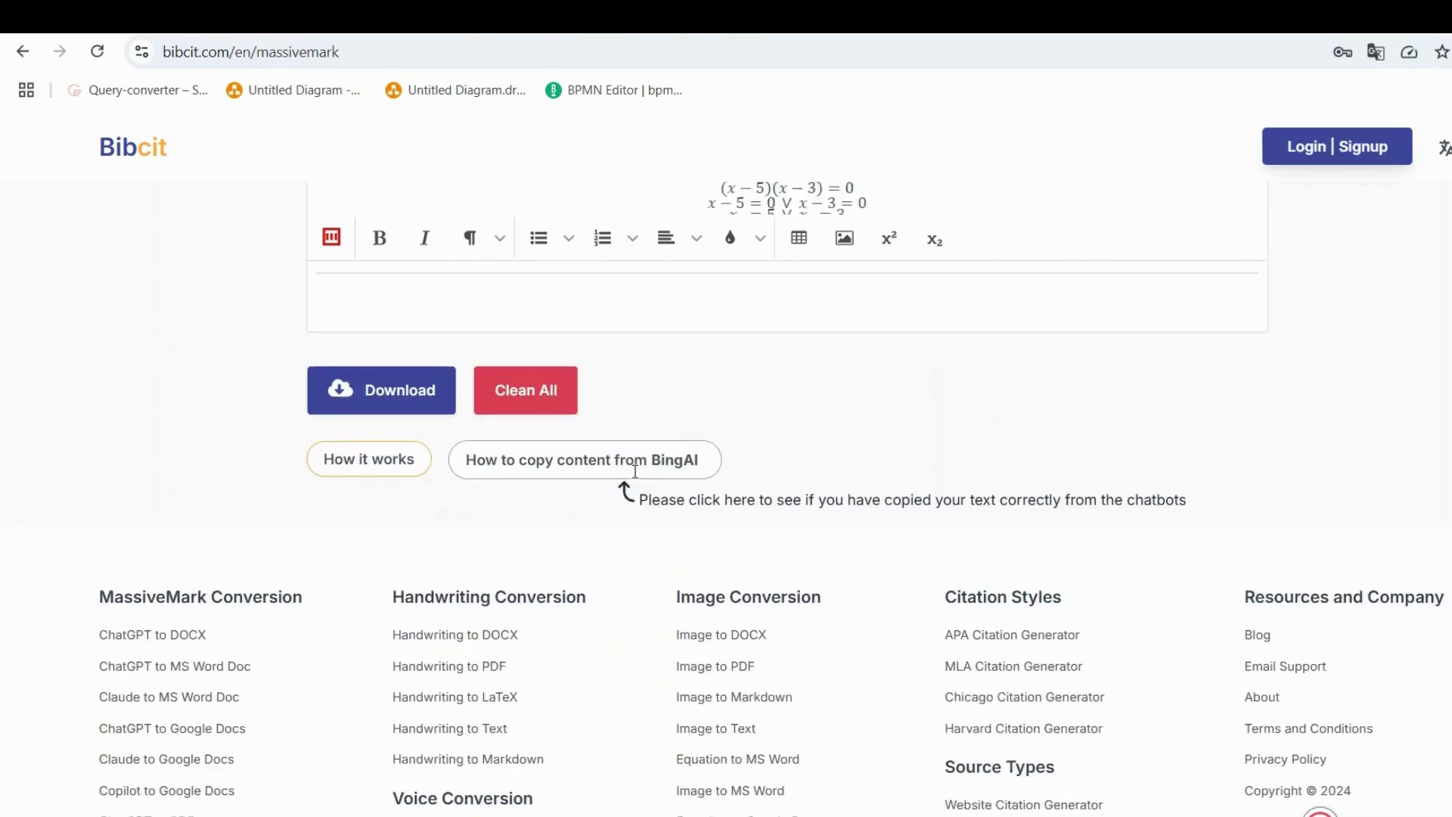
scroll(635, 477, up, 10)
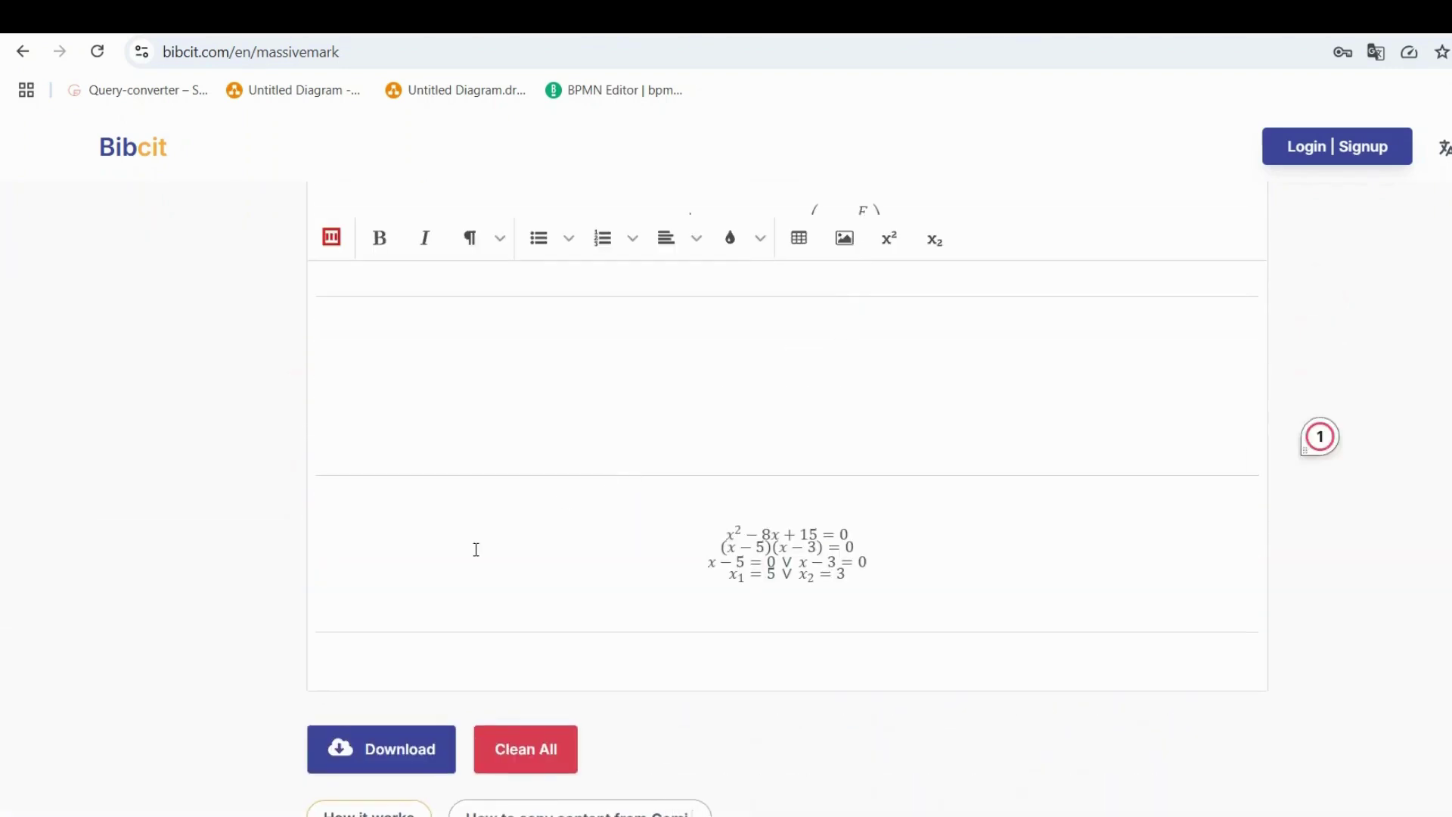
click(375, 753)
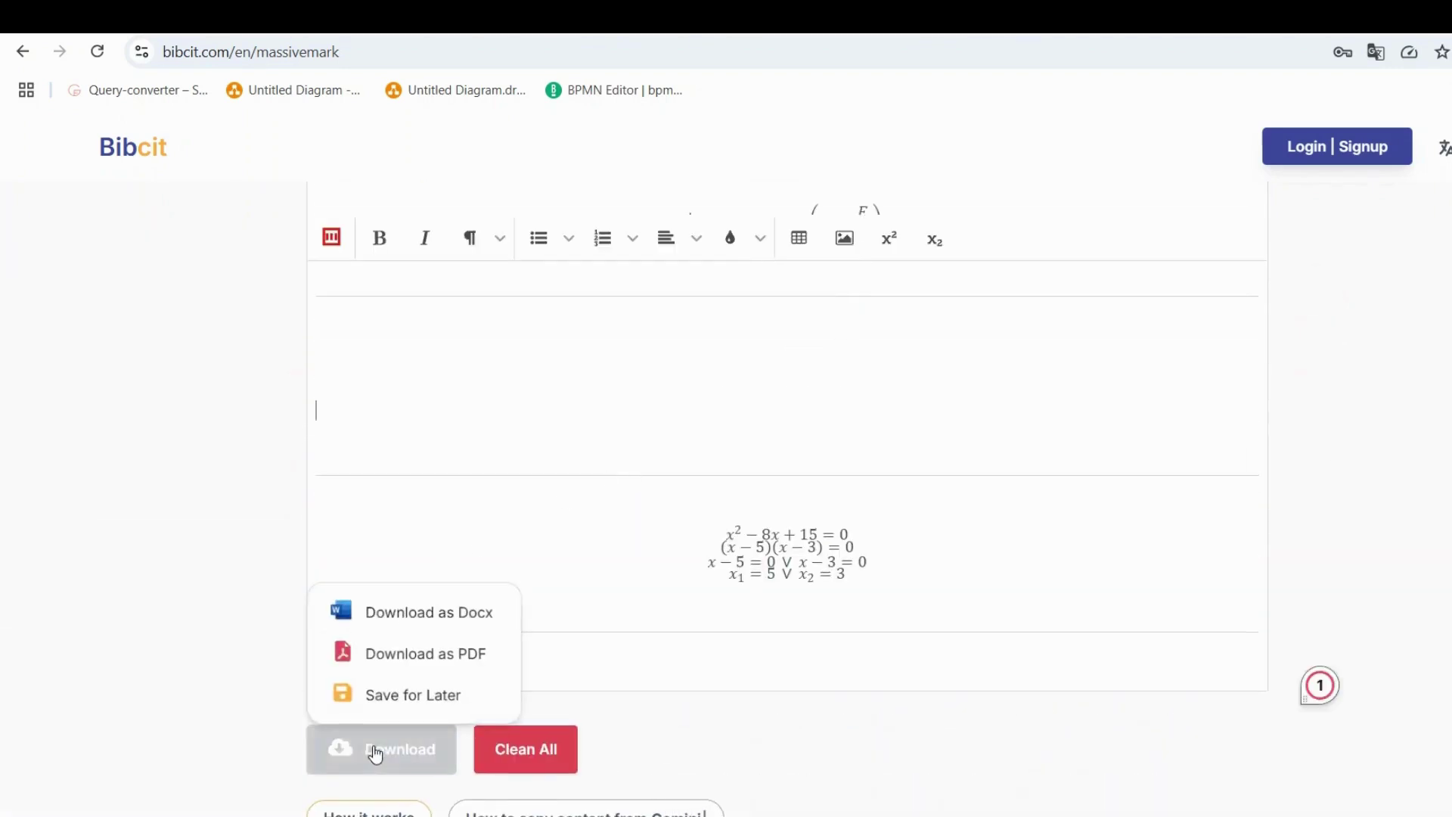
click(416, 618)
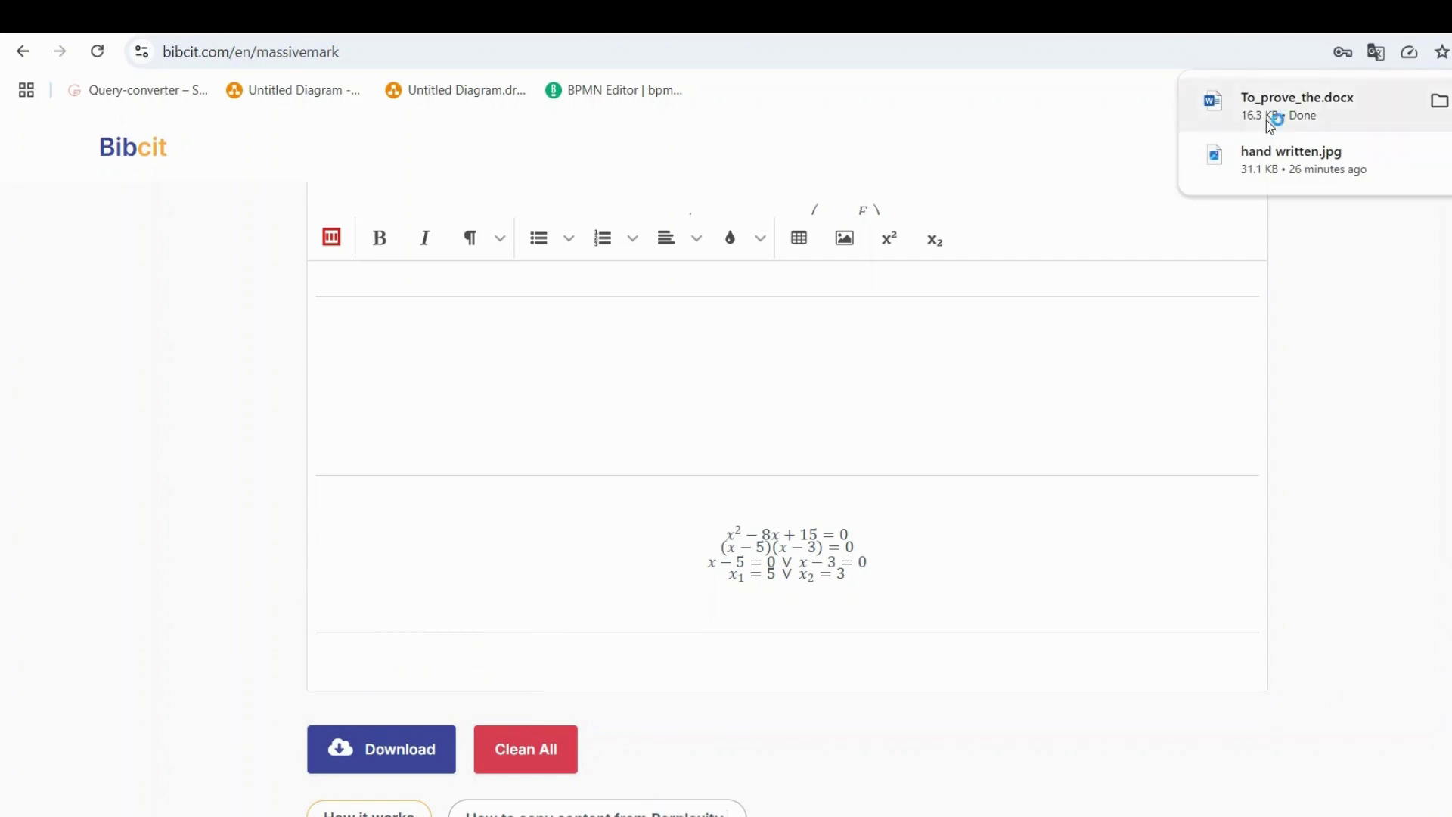
Open To_prove_the.docx in Word with editing enabled and review the proof, momentum and quadratic content
click(1267, 119)
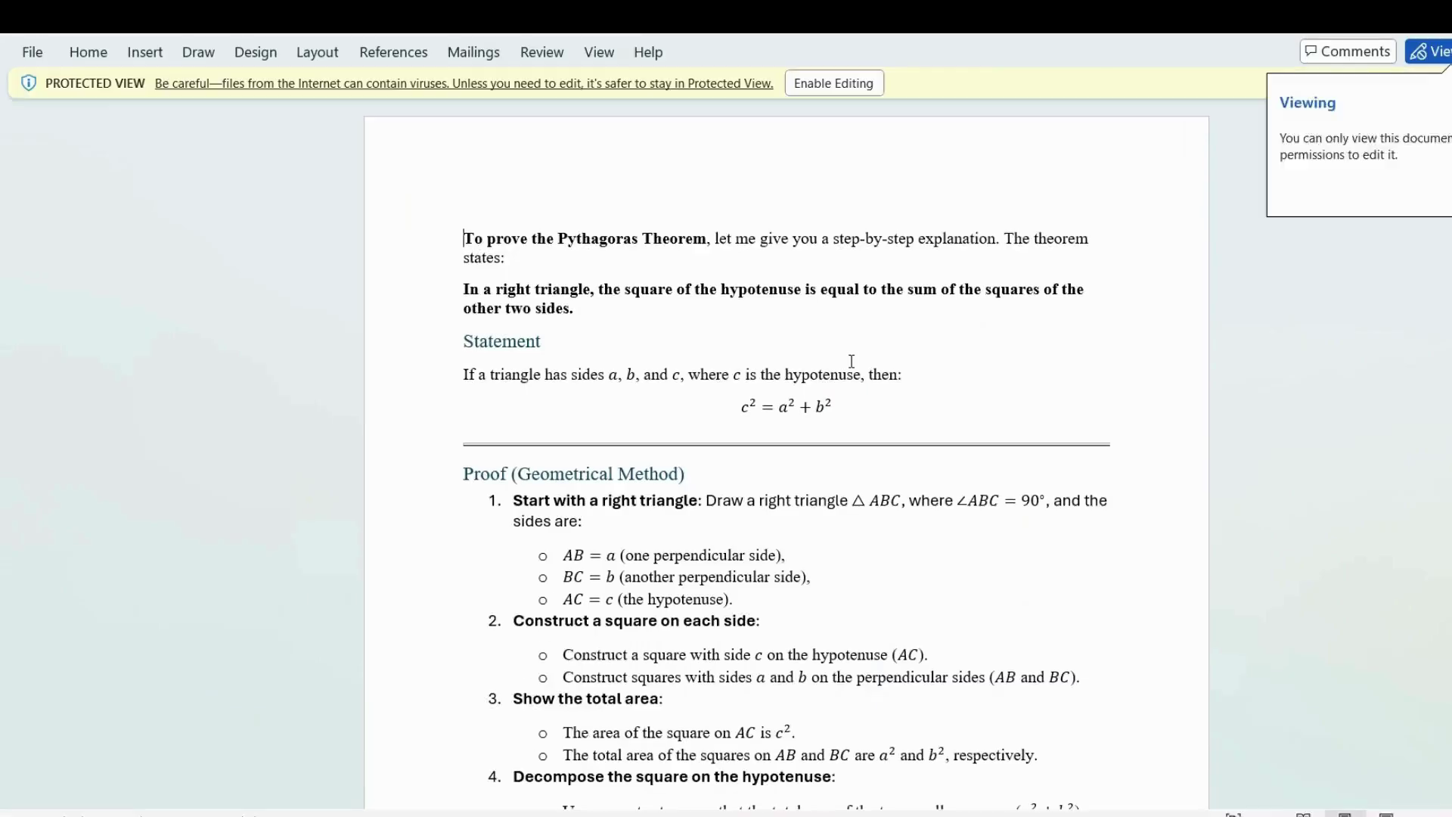
click(825, 92)
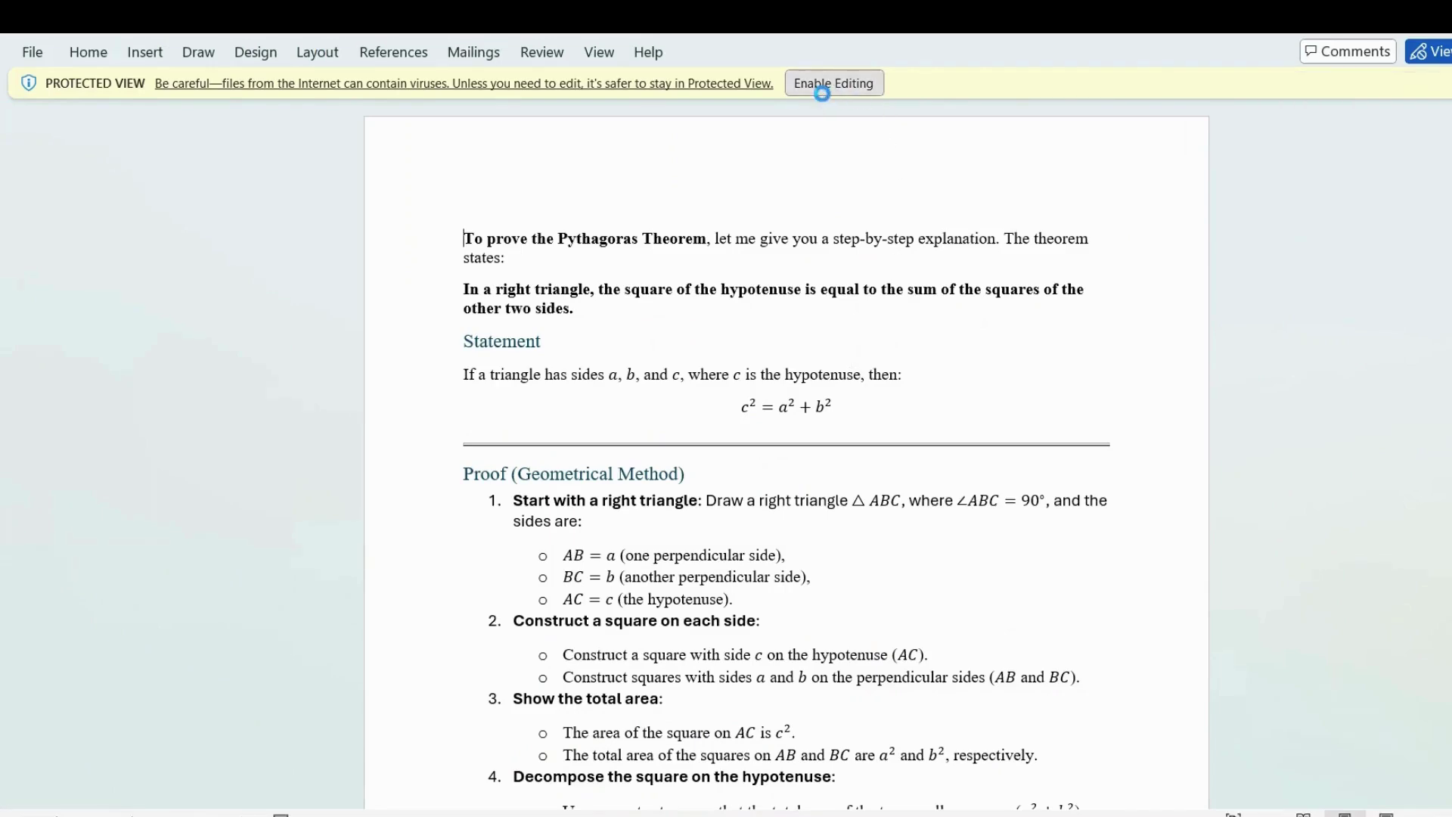
scroll(813, 487, down, 10)
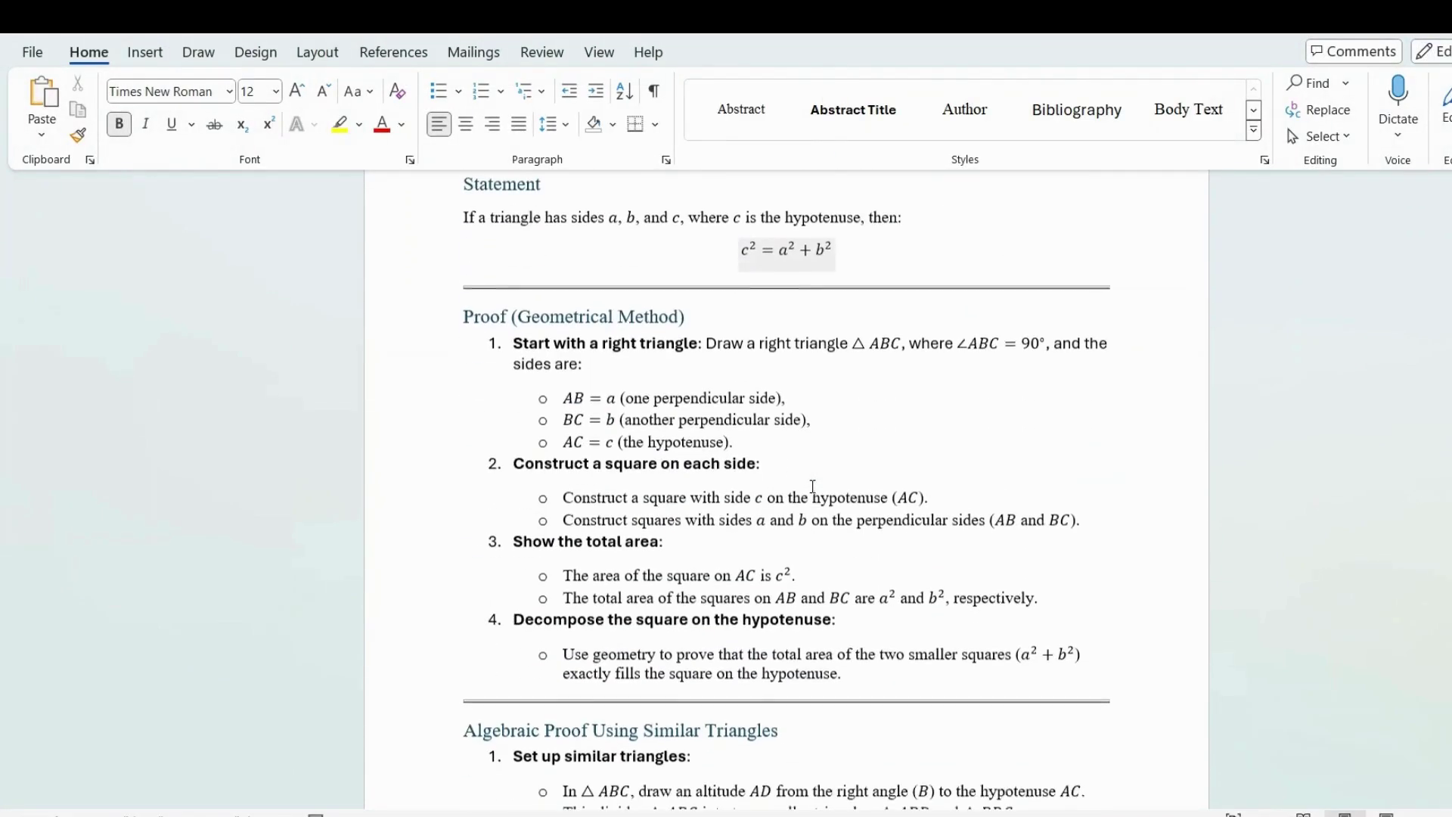
scroll(813, 487, down, 10)
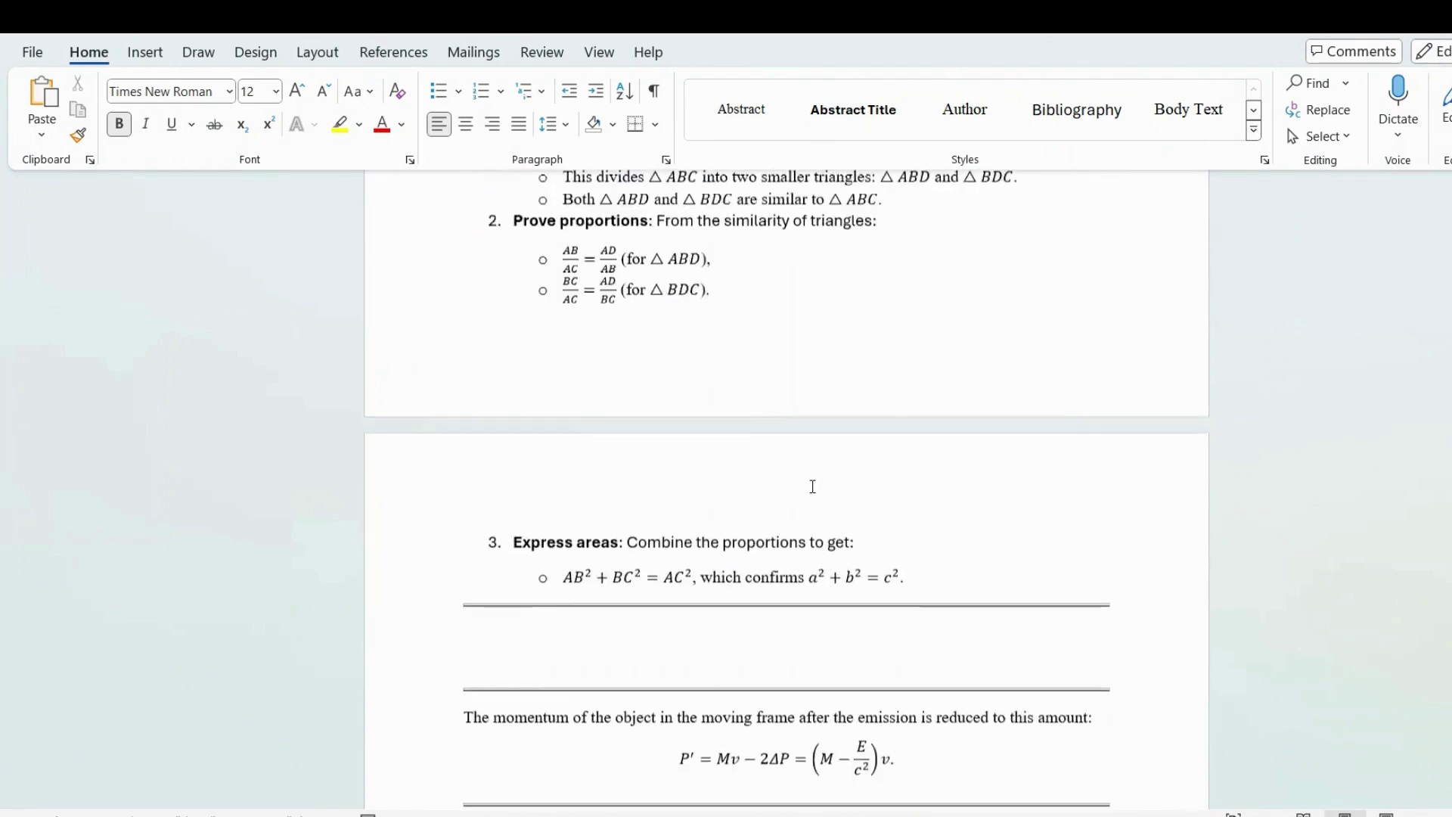
scroll(813, 486, down, 2)
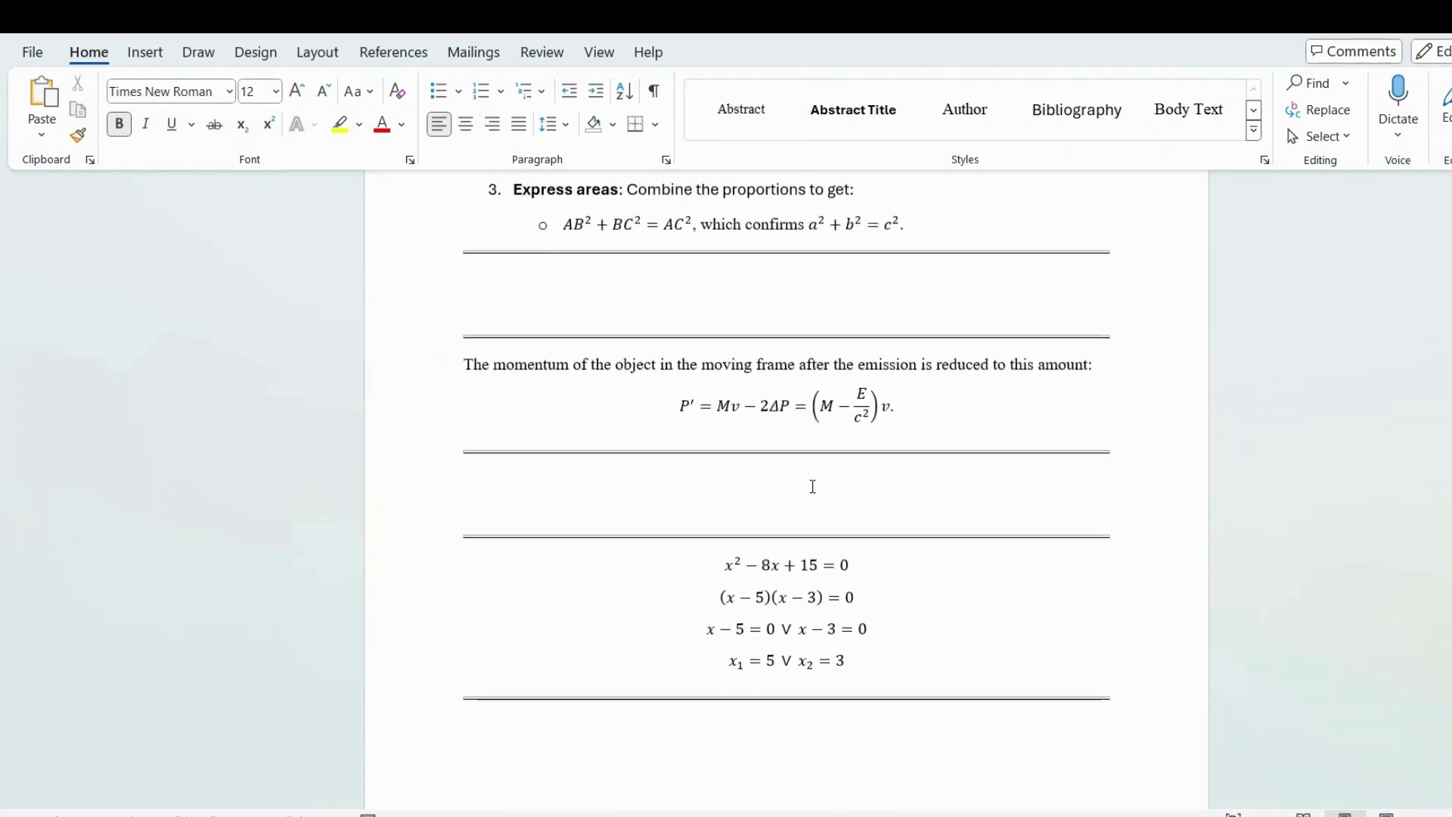
scroll(812, 486, up, 20)
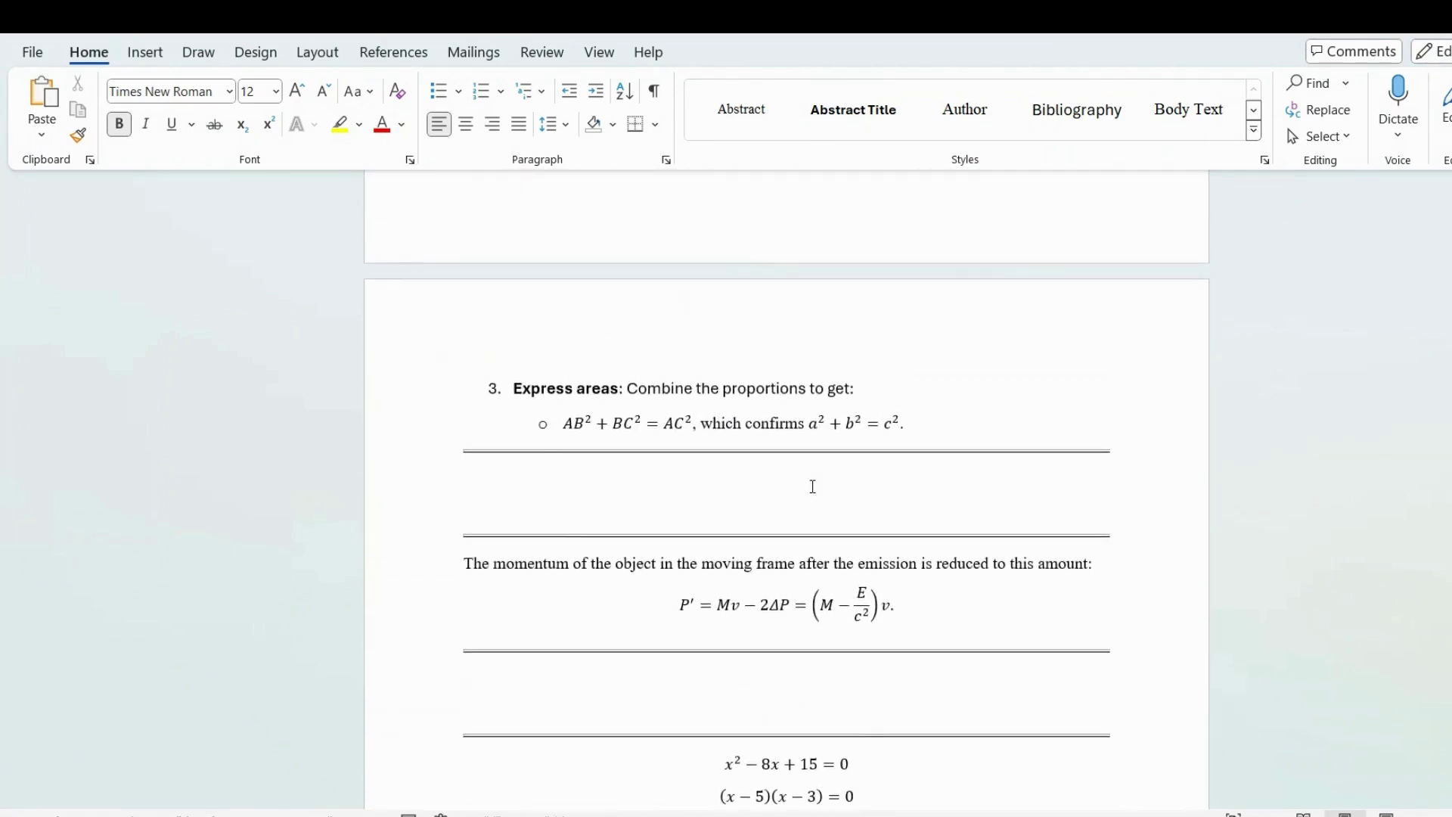